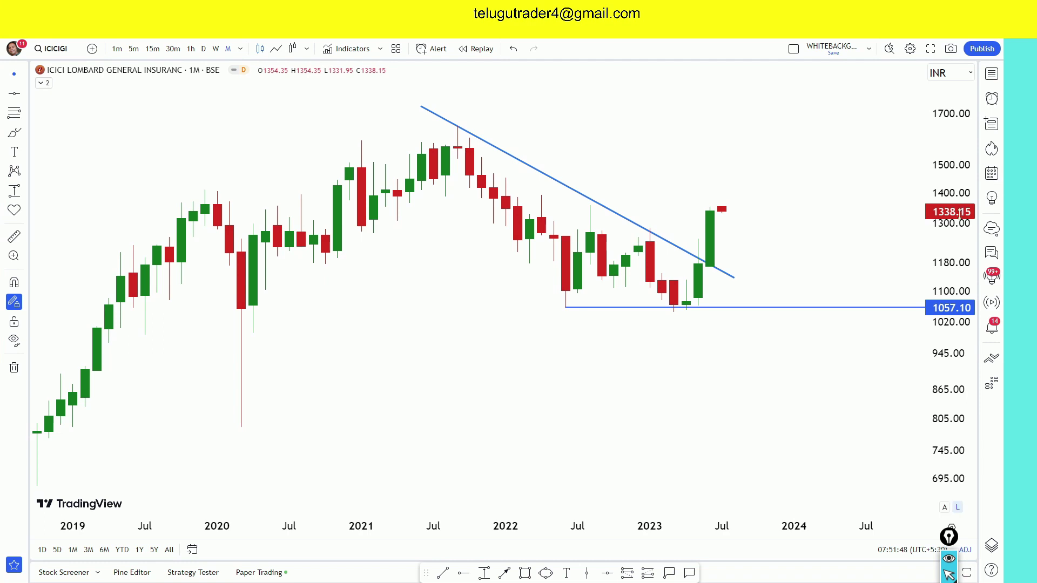
- Examine the monthly ICICI Lombard candles around the falling trendline and the 1057.10 support line
left_click_drag(956, 275, 954, 259)
scroll(916, 256, "up", 2)
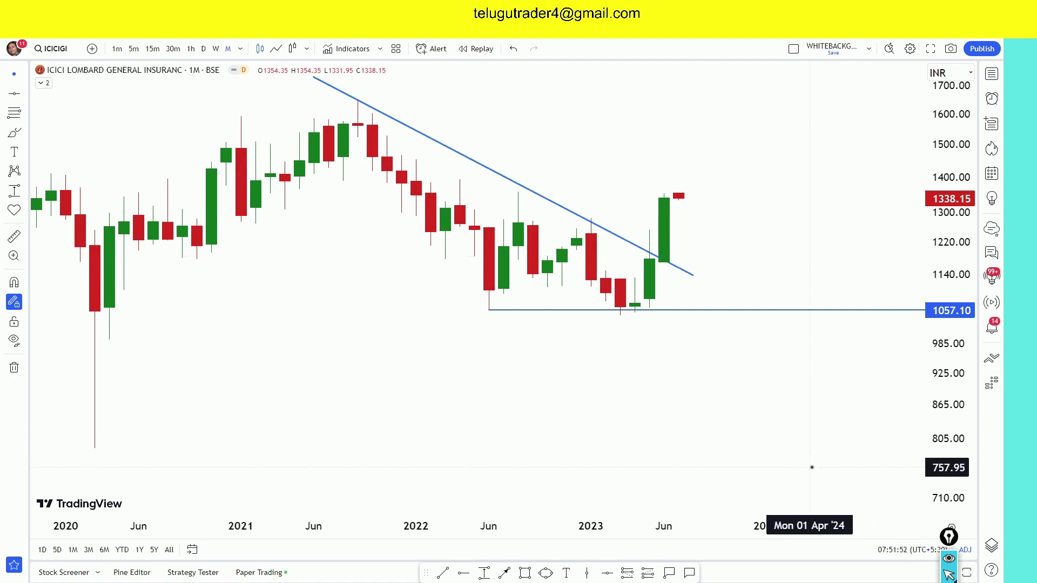
left_click_drag(756, 111, 770, 197)
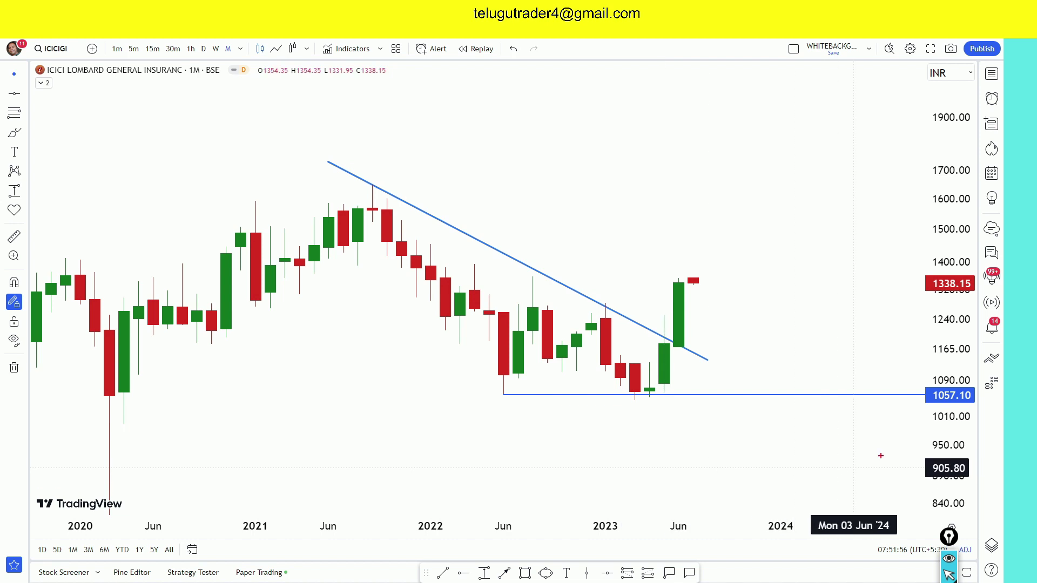
left_click_drag(917, 394, 972, 412)
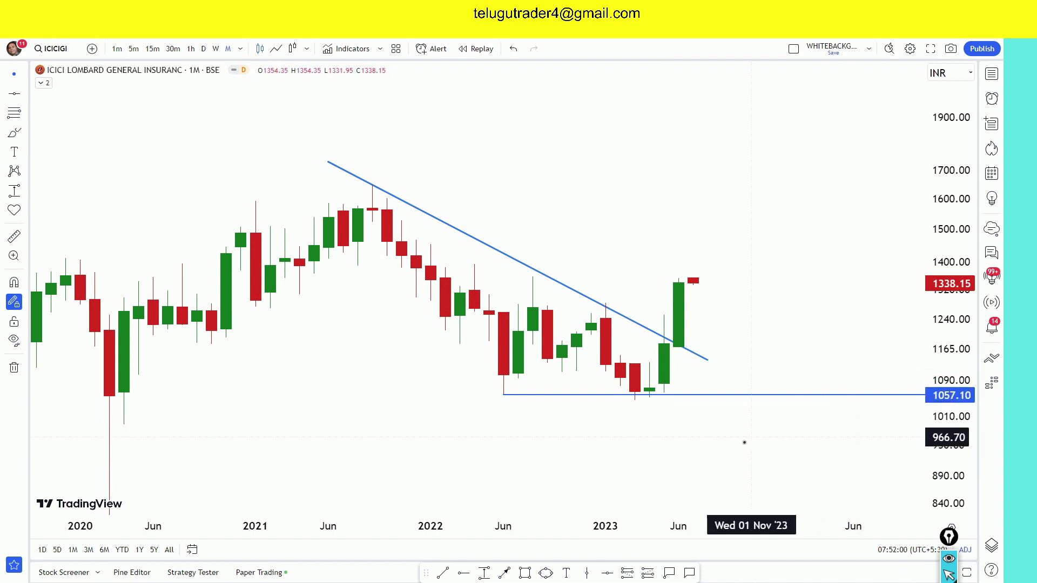
mouse_move(589, 435)
left_mouse_down()
mouse_move(754, 373)
mouse_move(690, 343)
left_mouse_up()
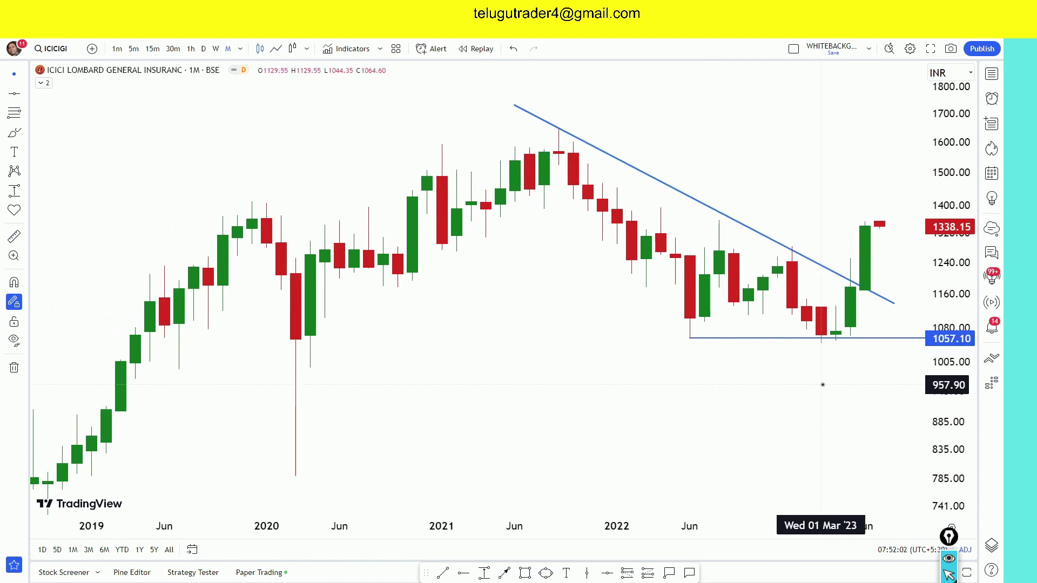
left_click_drag(850, 382, 752, 372)
left_click_drag(953, 361, 952, 309)
scroll(809, 386, "up", 1)
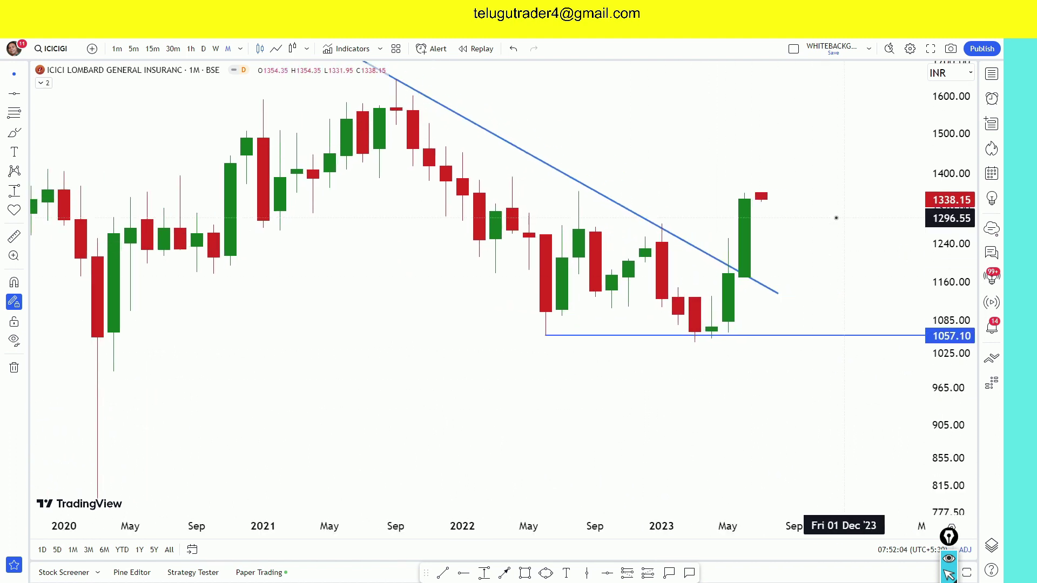
left_click_drag(838, 228, 833, 287)
left_click_drag(945, 203, 942, 305)
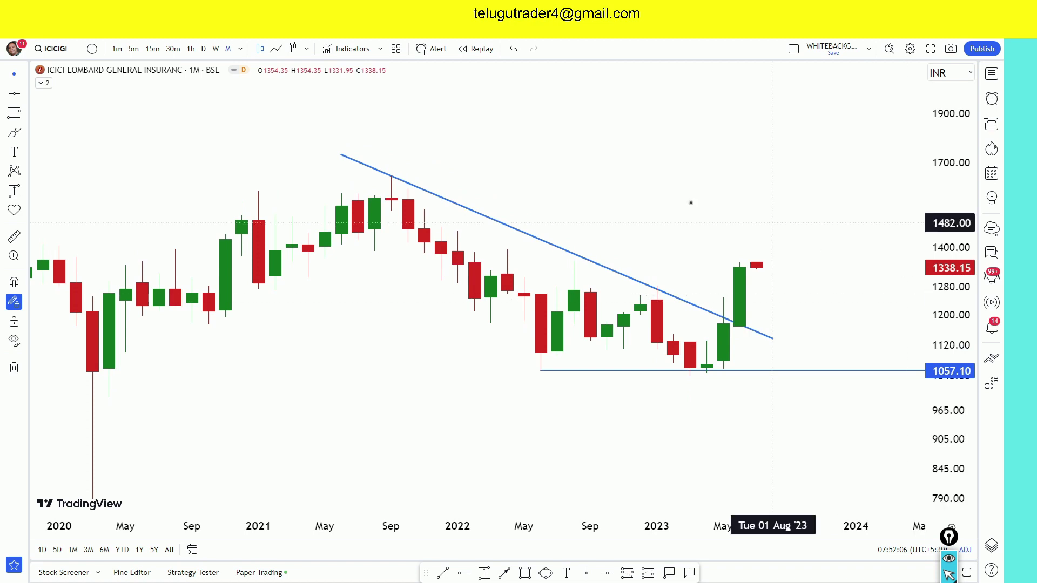
- View the YouTube community post about the ICICIGI breakout and return to the TradingView chart
key("ctrl+Tab")
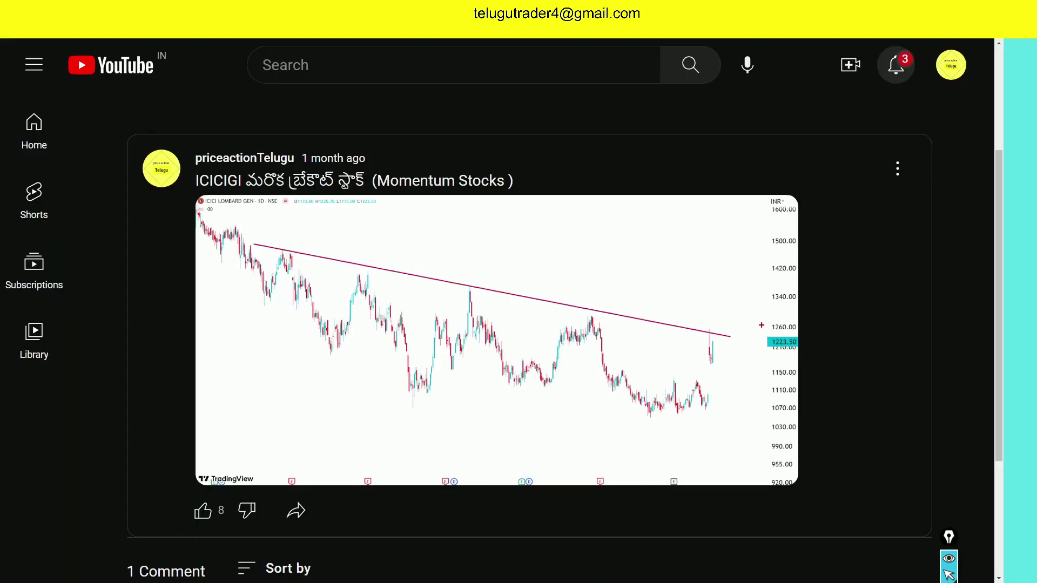
key("ctrl+Tab")
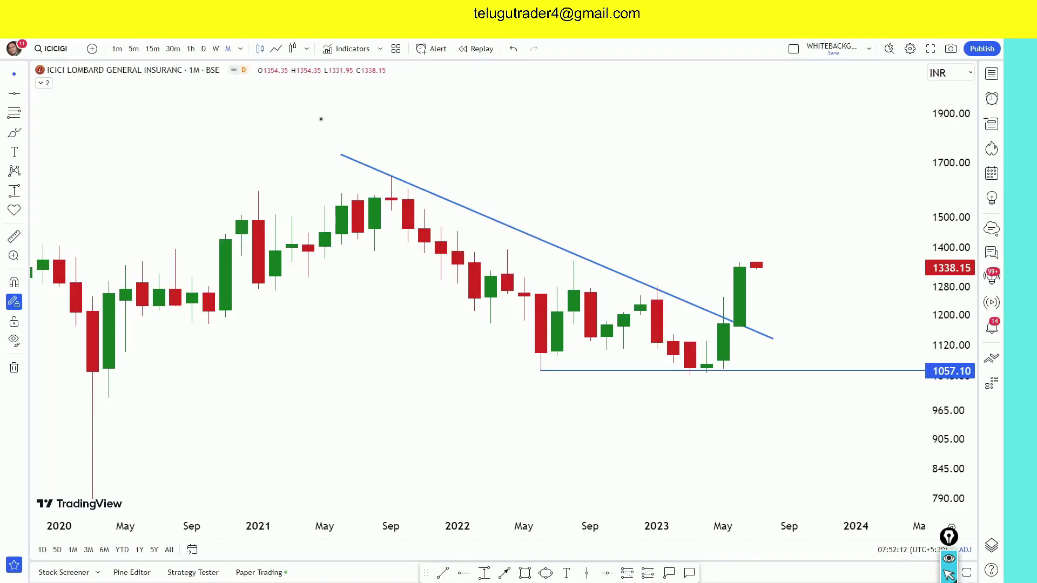
- Circle the June 2022 low on the support line, sketch an arrow down to the line near January 2023, and clear the ink
left_click_drag(938, 301, 945, 289)
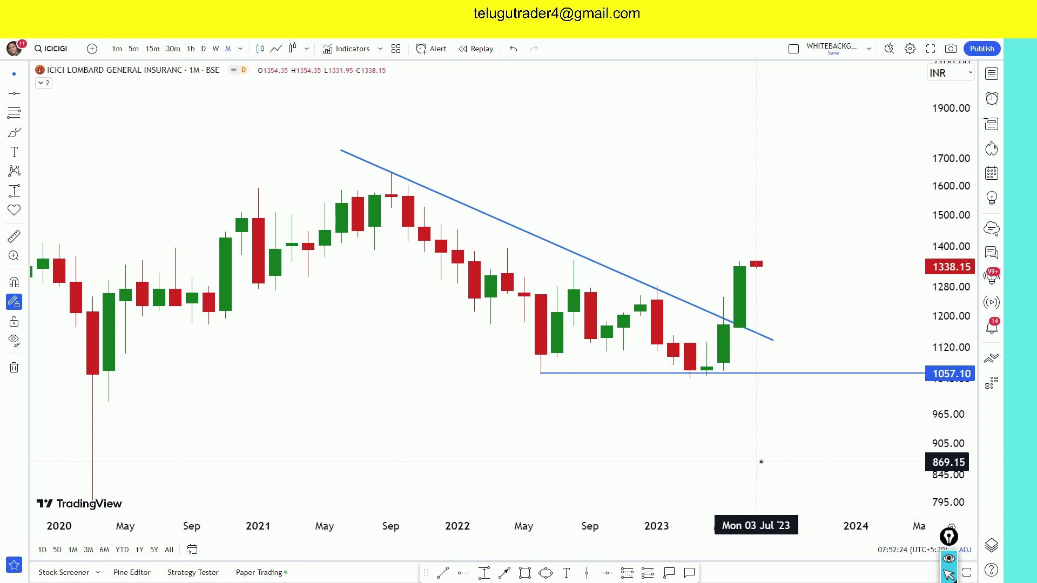
left_click_drag(938, 339, 941, 313)
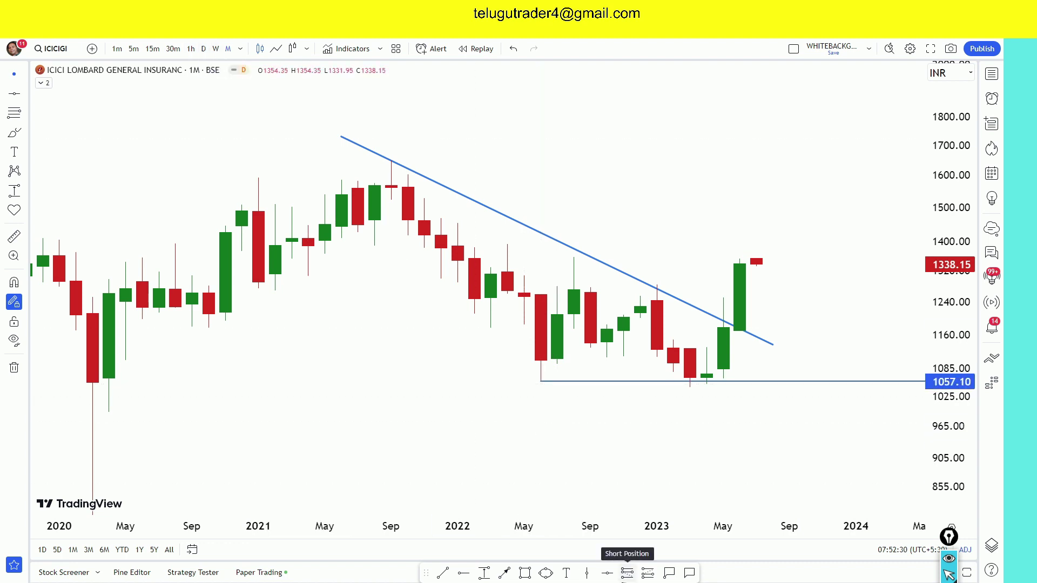
left_click_drag(546, 374, 544, 379)
left_click_drag(642, 341, 651, 365)
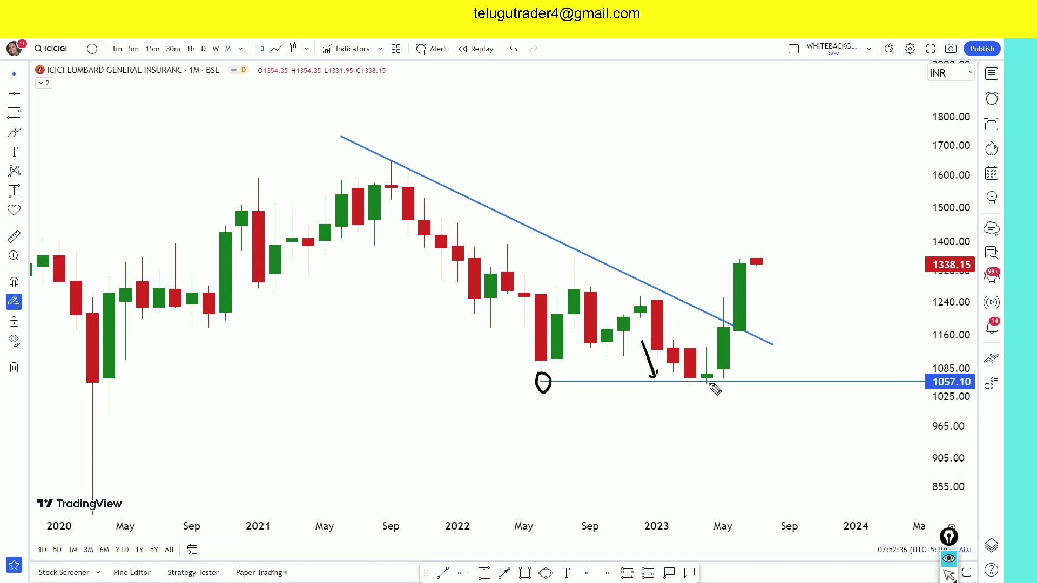
key("Escape")
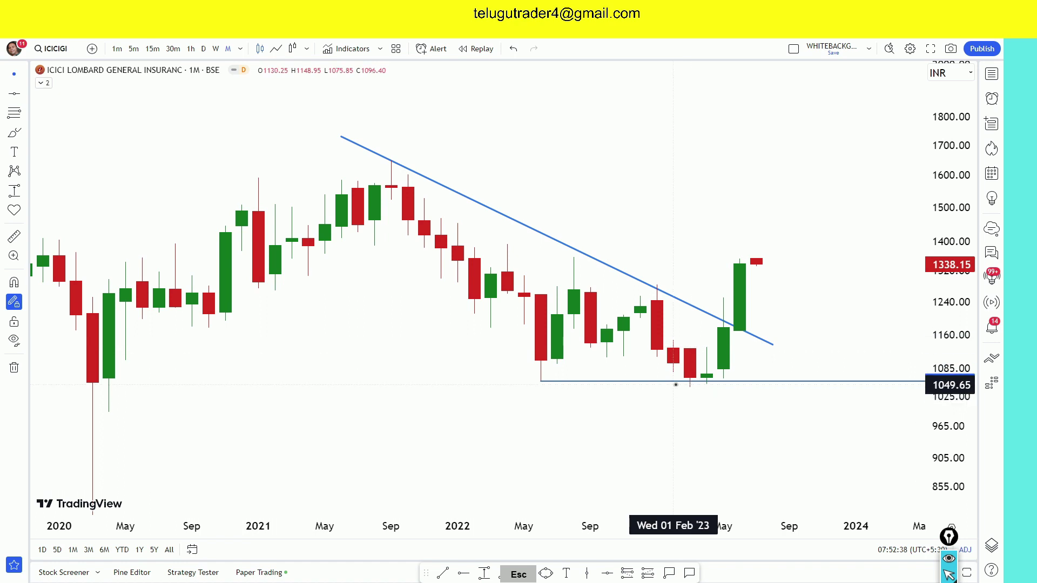
- Switch the chart to the weekly timeframe, framed on the candles between August 2022 and July 2023
left_click(215, 49)
scroll(486, 135, "down", 5)
scroll(511, 141, "down", 2)
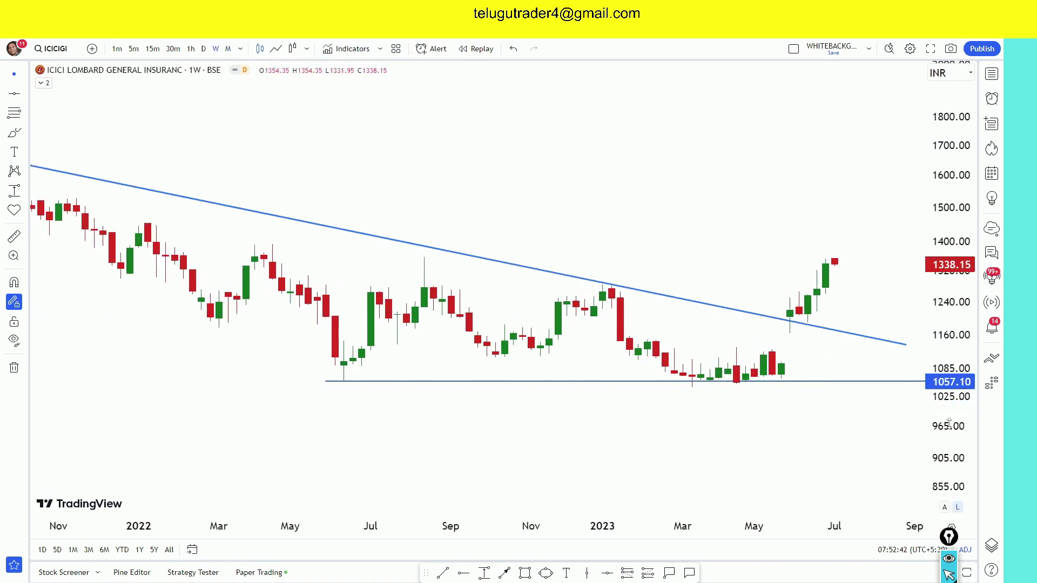
left_click_drag(942, 444, 941, 338)
left_click_drag(875, 332, 881, 229)
scroll(885, 270, "up", 2)
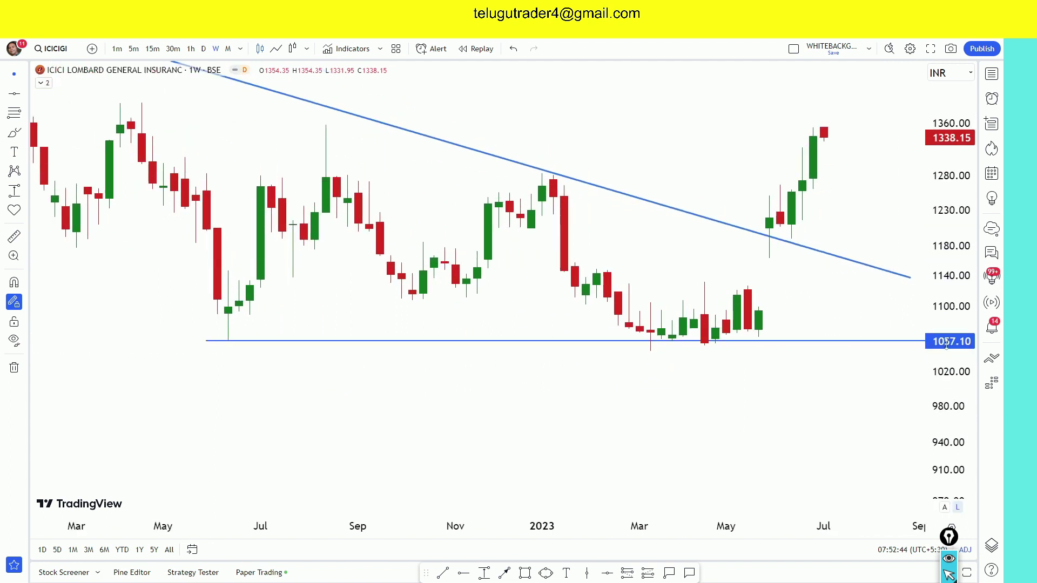
scroll(865, 400, "up", 2)
scroll(844, 406, "up", 1)
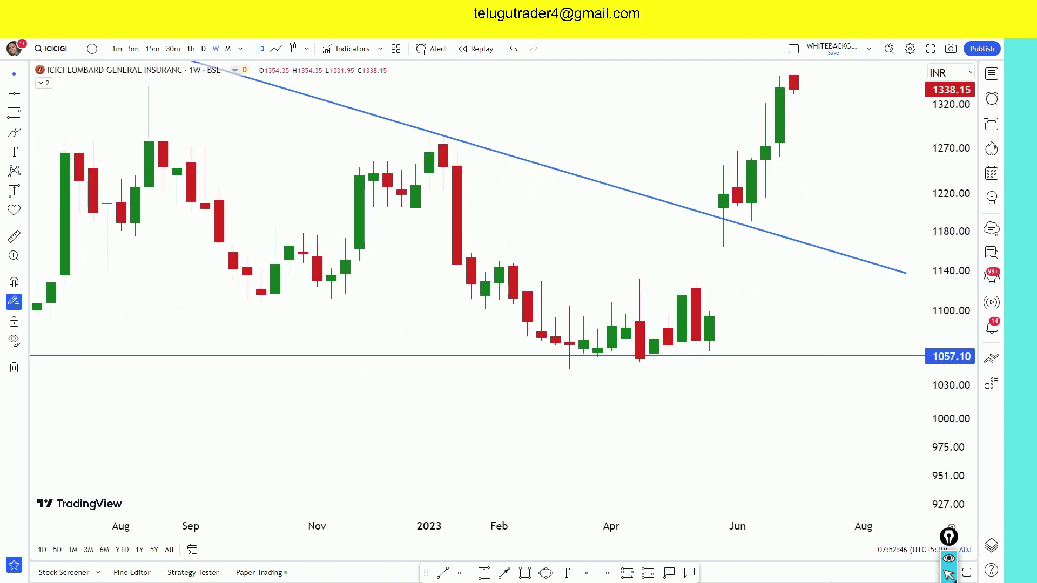
- Mark the upper wicks of the February to April 2023 candles with freehand arrows and a ticked label, and clear the ink
key("ctrl+shift+3")
left_click_drag(548, 282, 599, 243)
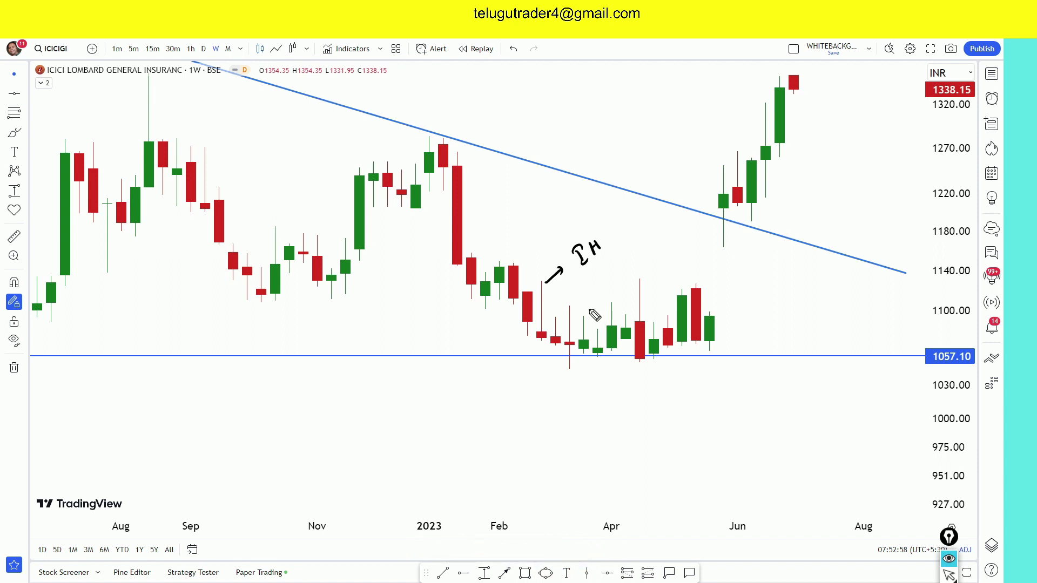
left_click_drag(606, 241, 620, 224)
mouse_move(557, 315)
left_mouse_down()
mouse_move(582, 275)
mouse_move(604, 314)
mouse_move(629, 306)
left_mouse_up()
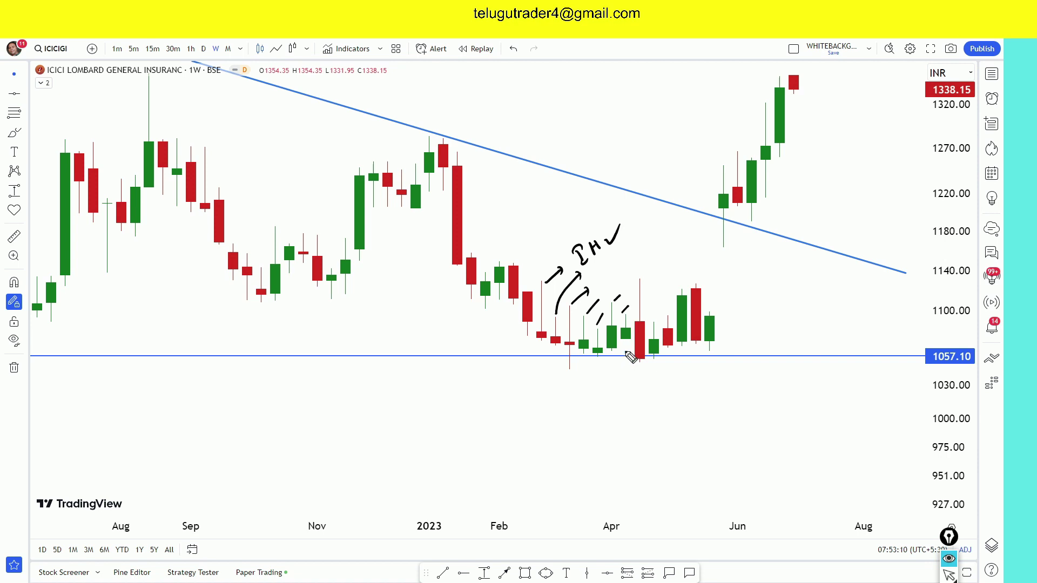
key("ctrl+shift+7")
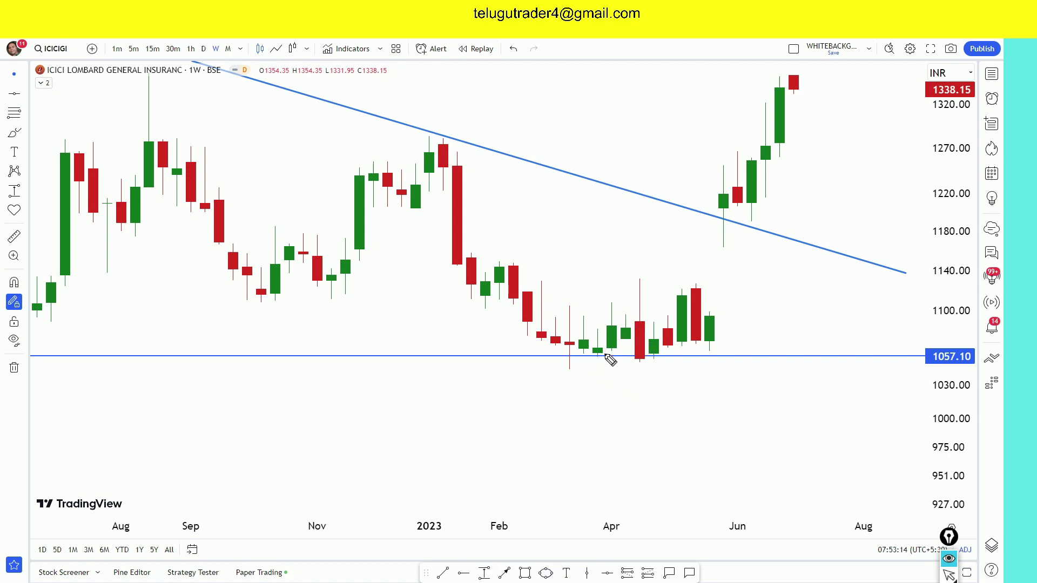
mouse_move(562, 298)
left_mouse_down()
mouse_move(573, 381)
mouse_move(594, 338)
mouse_move(653, 324)
mouse_move(679, 371)
left_mouse_up()
key("ctrl+shift+7")
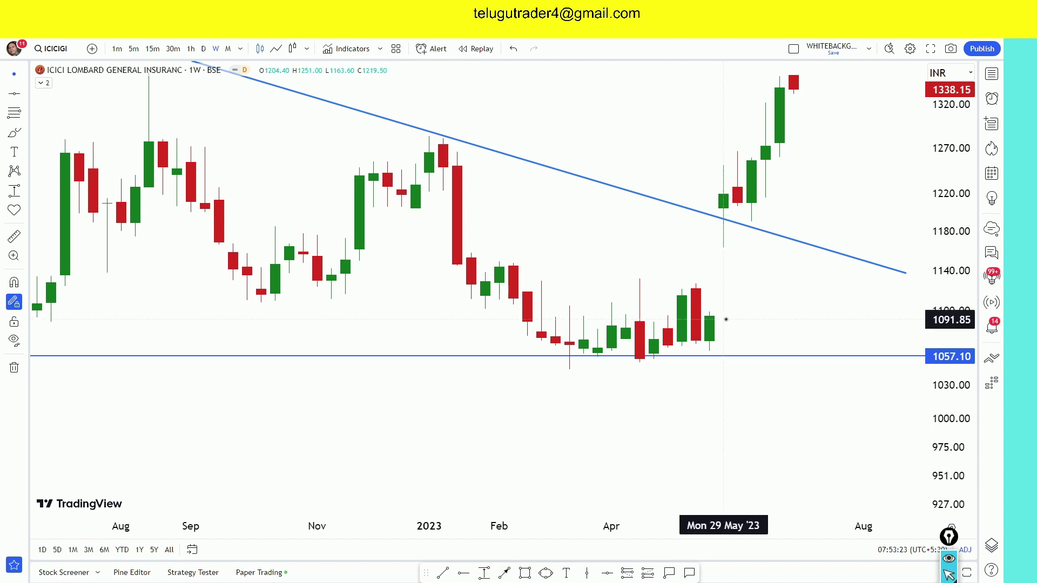
- Examine the weekly candles around the late-May 2023 gap up and the falling trendline
left_click_drag(949, 198, 940, 261)
scroll(860, 298, "down", 3)
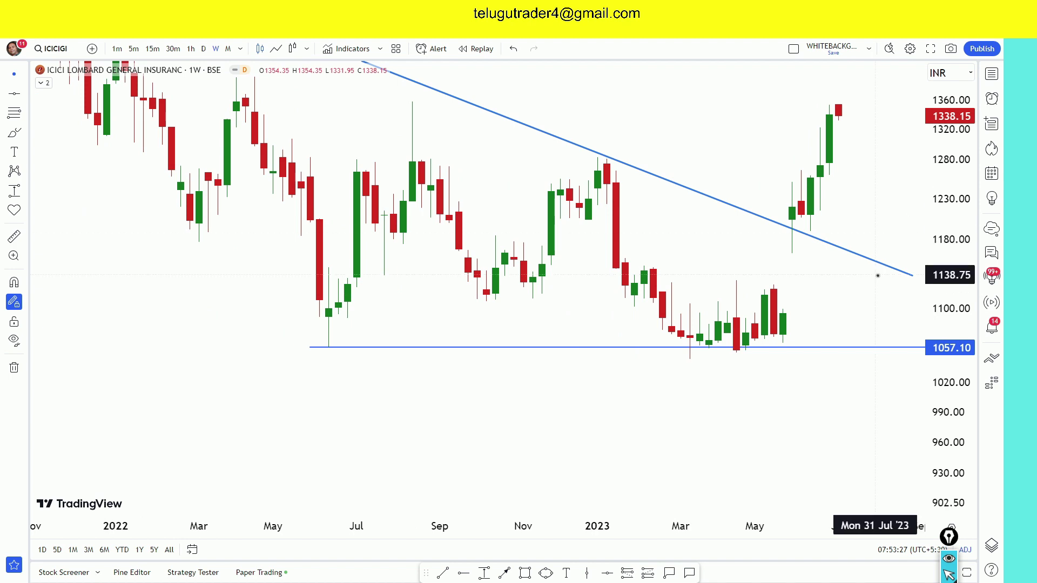
scroll(880, 273, "down", 1)
scroll(870, 303, "up", 4)
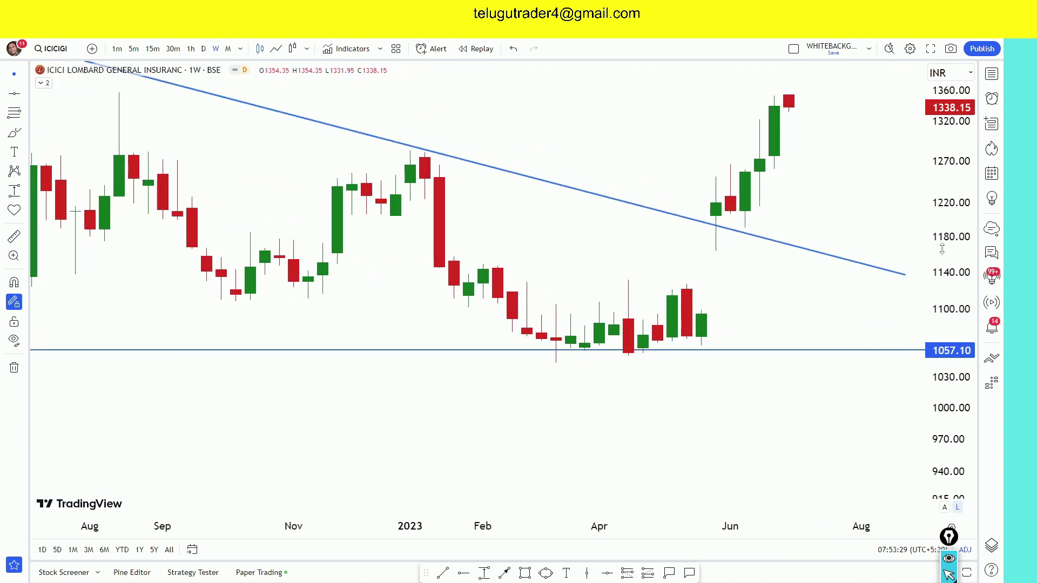
left_click_drag(958, 209, 955, 208)
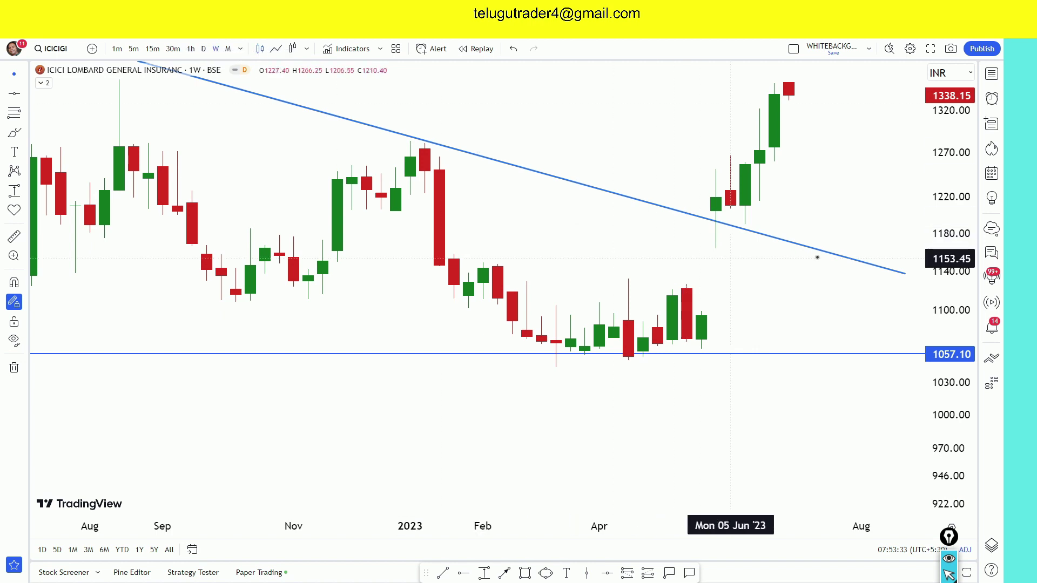
scroll(753, 260, "down", 1)
left_click_drag(942, 149, 939, 197)
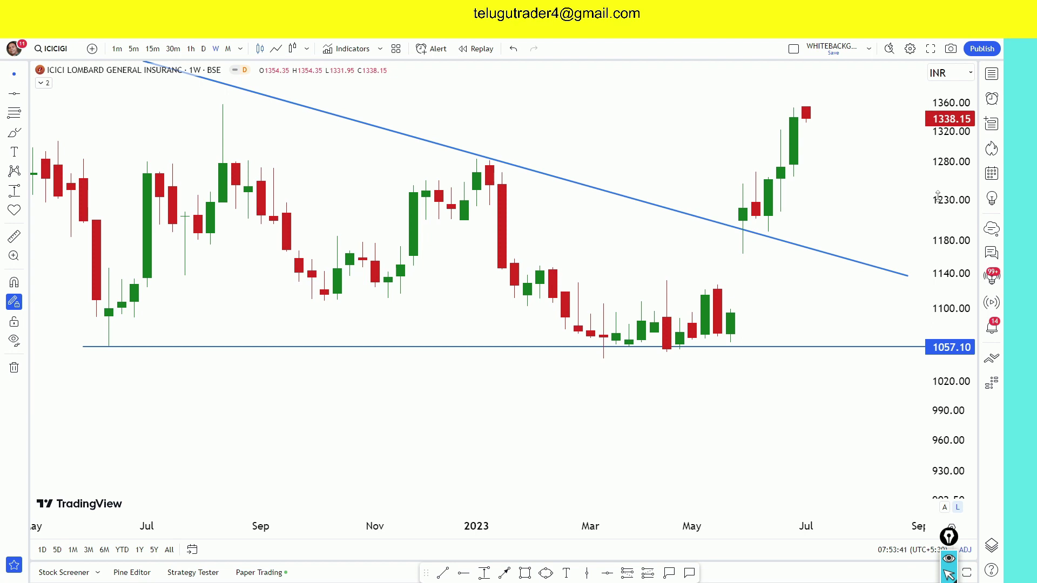
left_click_drag(939, 228, 952, 219)
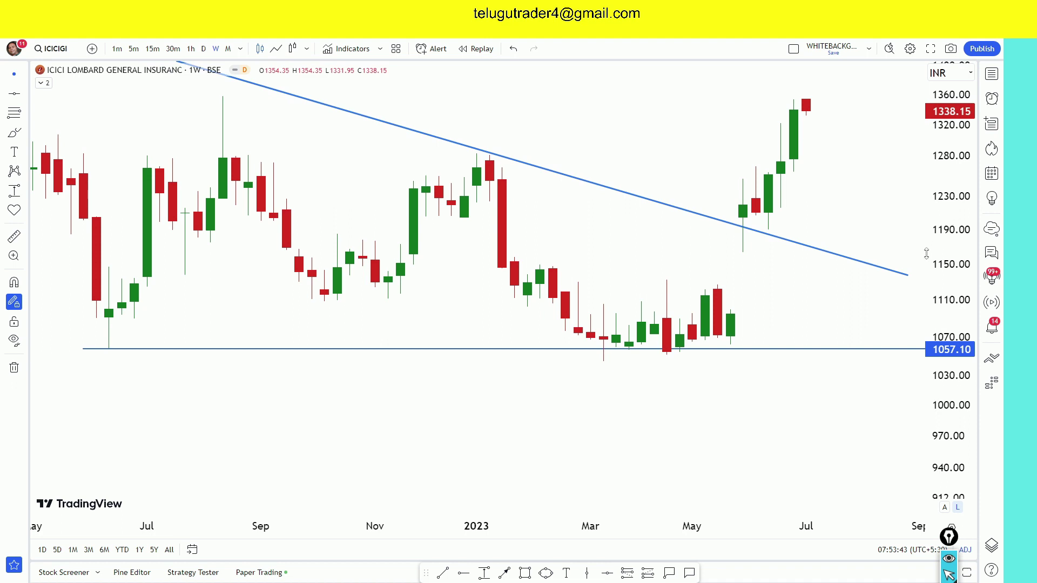
scroll(877, 261, "up", 1)
left_click_drag(945, 263, 949, 239)
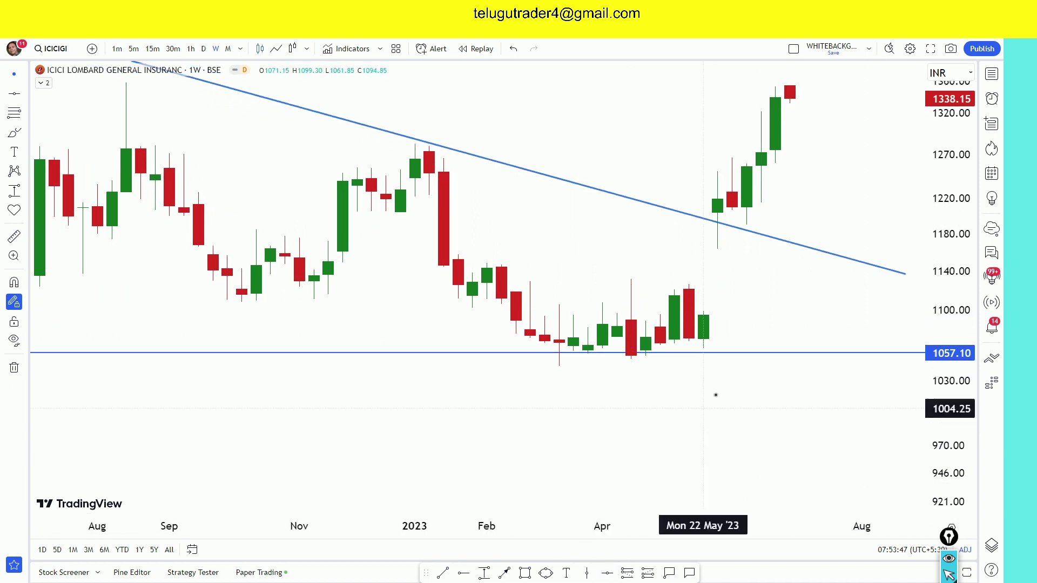
- Replace the 1057.10 support line with horizontal rays at the 17 April 2023 candle's high (1132.85) and low (1051.00)
left_click(739, 353)
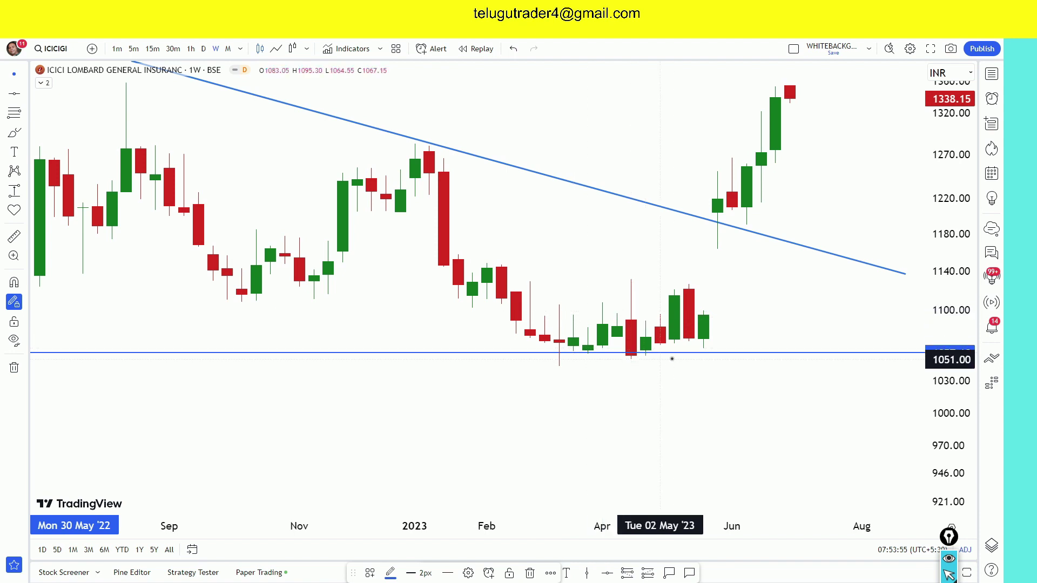
key("Delete")
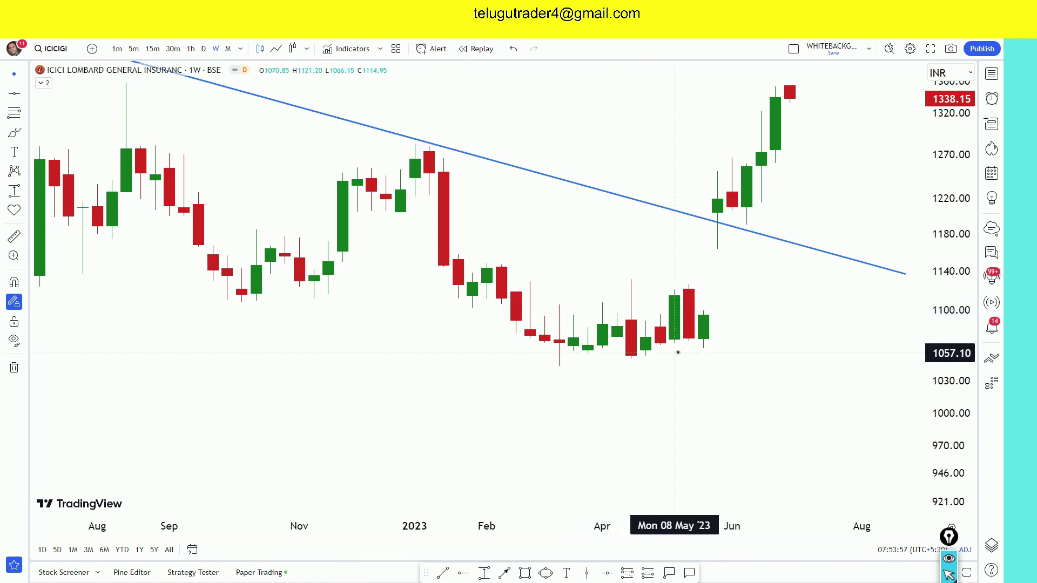
left_click(463, 573)
left_click(631, 279)
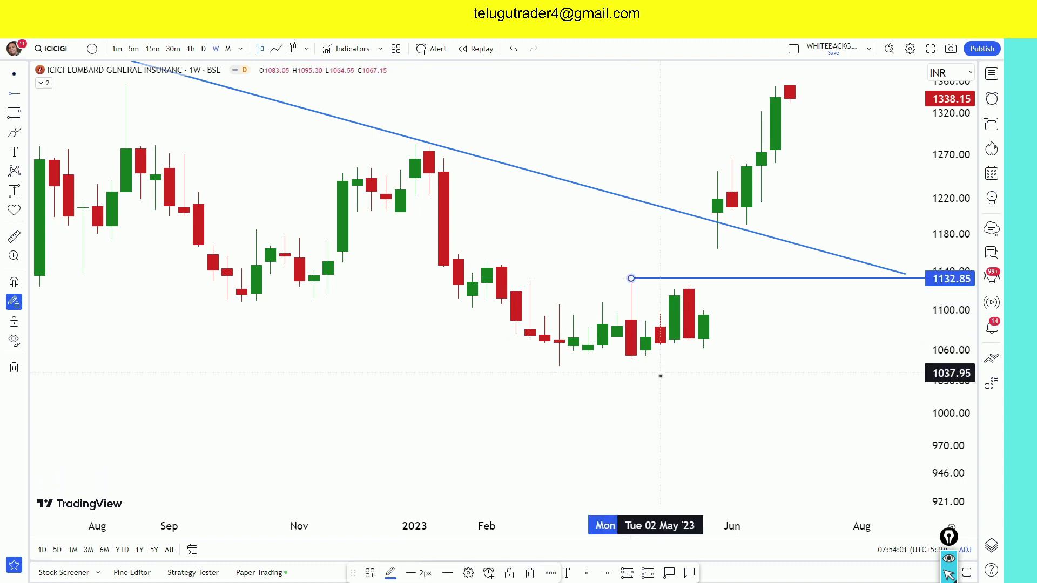
left_click(630, 359)
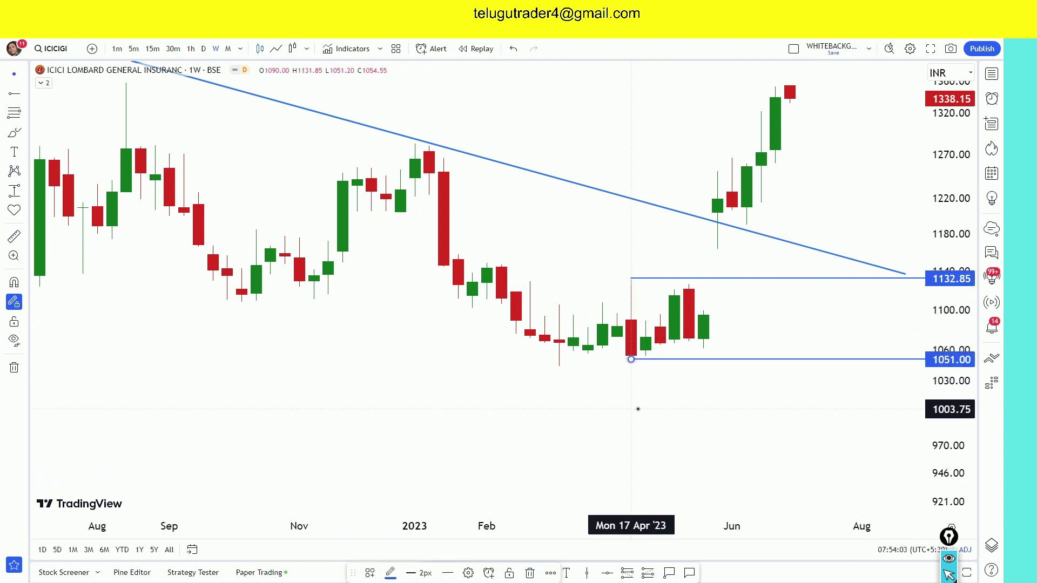
key("Escape")
- Sketch an arrow along the January to March 2023 decline and label it "DT" with a tick
left_click_drag(946, 367, 947, 335)
left_click_drag(850, 322, 802, 324)
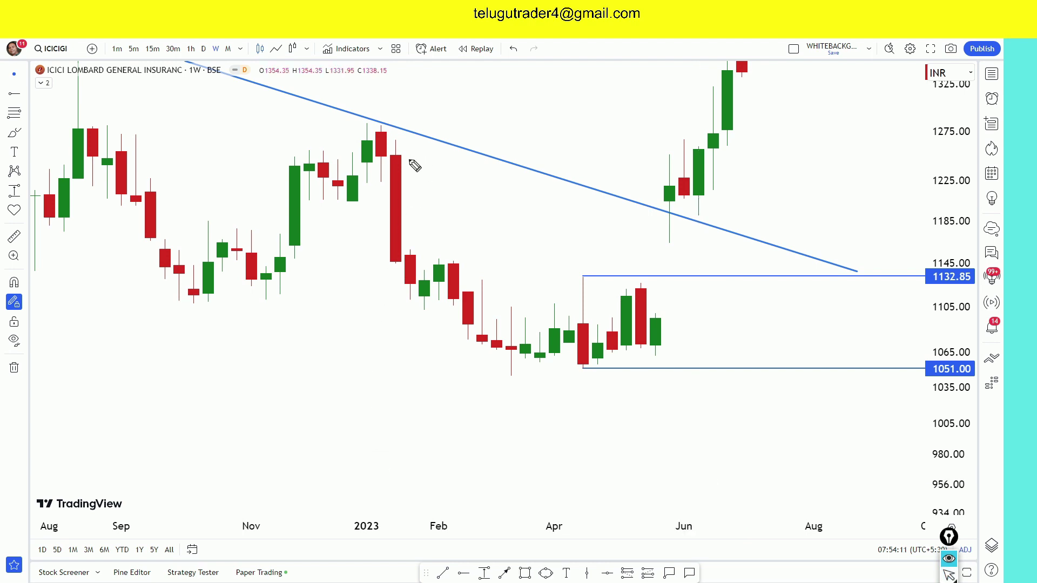
left_click_drag(412, 149, 515, 323)
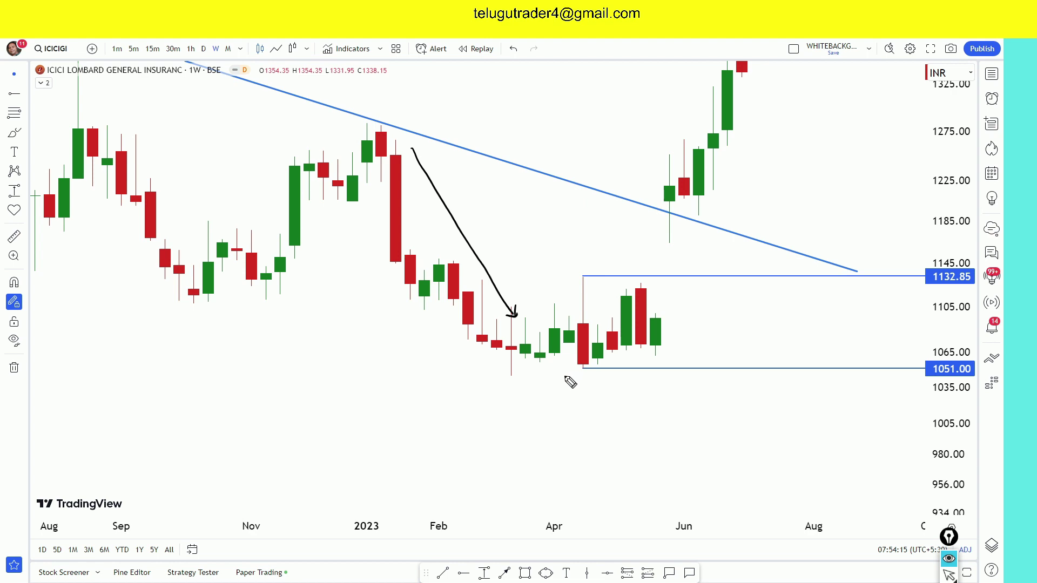
mouse_move(493, 212)
left_mouse_down()
mouse_move(496, 225)
mouse_move(508, 213)
mouse_move(501, 220)
left_mouse_up()
left_click_drag(517, 200, 532, 182)
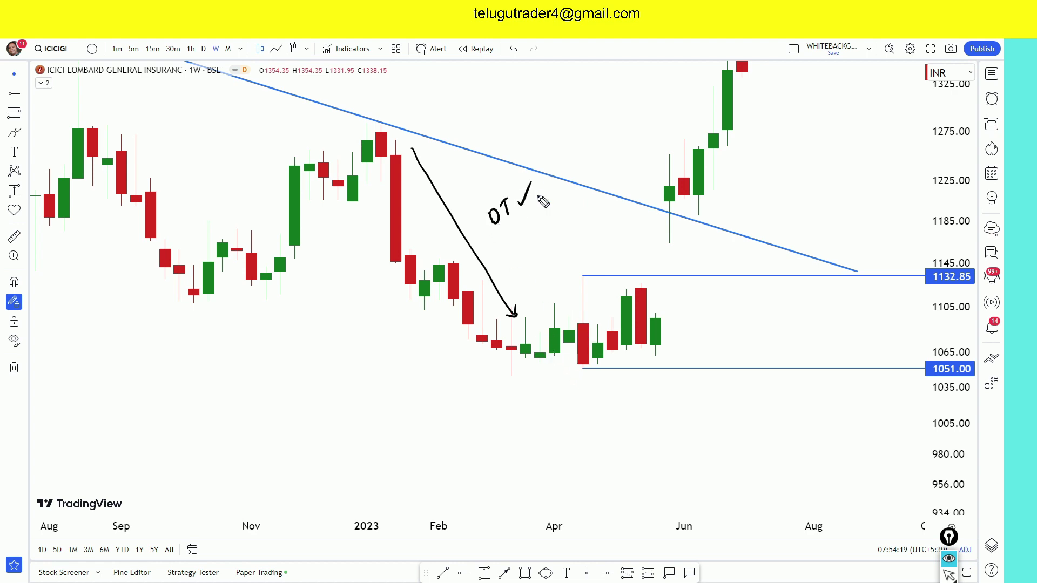
- Tick the 17 April candle and write a ticked "TC" and an underlined "3" below the "DT" label
left_click(501, 236)
left_click_drag(564, 300, 579, 295)
mouse_move(501, 234)
left_mouse_down()
mouse_move(505, 248)
mouse_move(544, 210)
left_mouse_up()
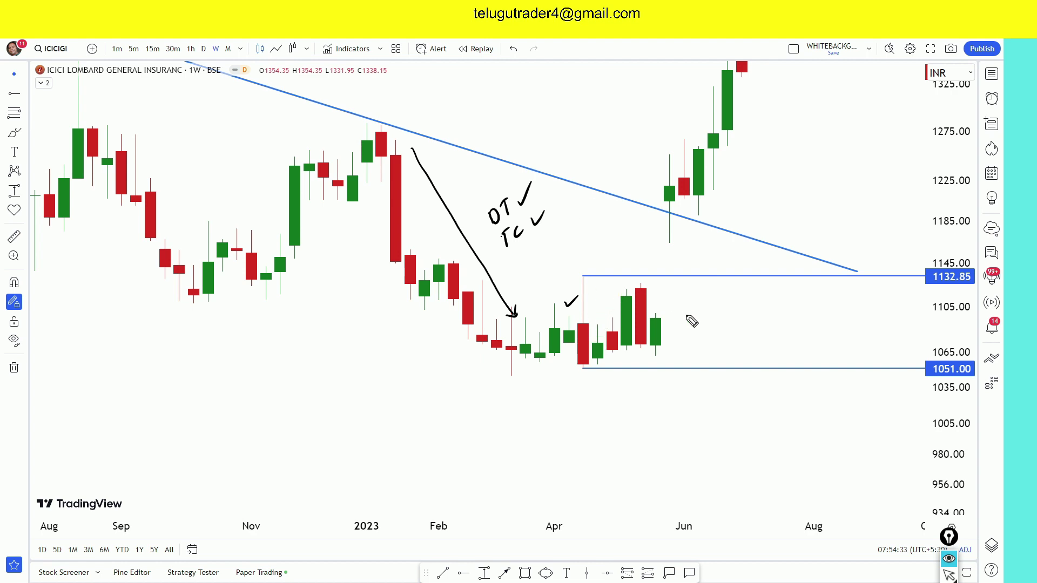
mouse_move(514, 253)
left_mouse_down()
mouse_move(528, 262)
mouse_move(523, 273)
left_mouse_up()
left_click_drag(532, 265, 528, 274)
- Tick each of the five candles following the 17 April candle and circle where the 29 May candle meets the falling trendline
left_click_drag(597, 317, 616, 306)
mouse_move(616, 290)
left_mouse_down()
mouse_move(651, 276)
mouse_move(674, 296)
left_mouse_up()
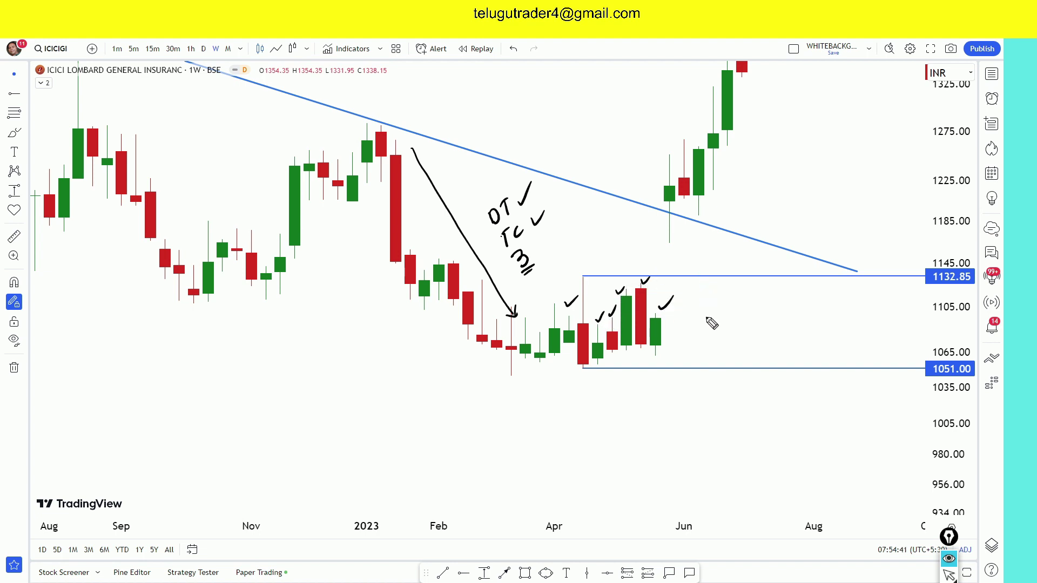
mouse_move(673, 205)
left_mouse_down()
mouse_move(663, 214)
mouse_move(675, 207)
left_mouse_up()
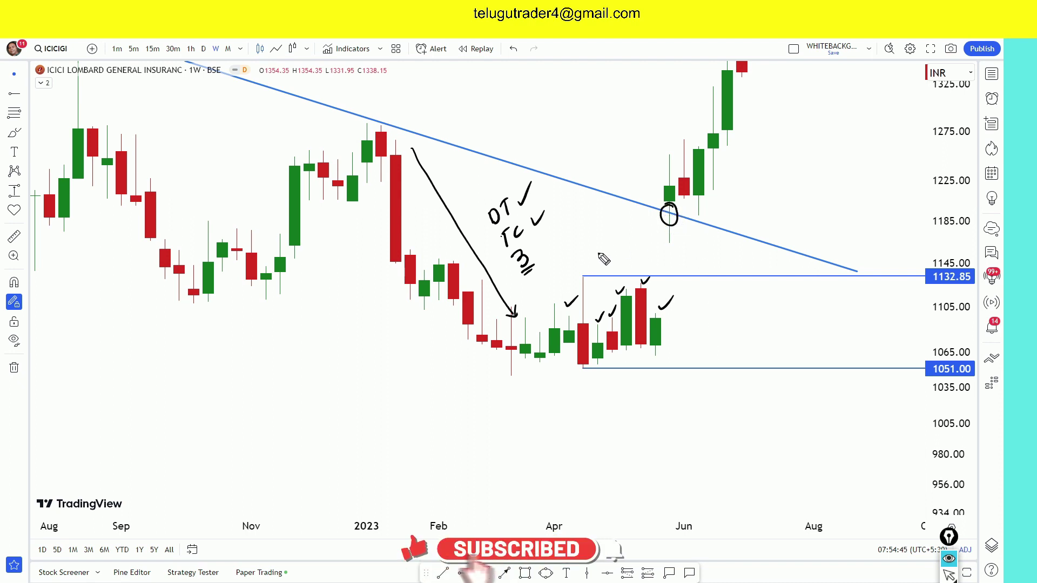
- Tick the handwritten "3", erase all the handwritten marks and compress the weekly chart's price scale
left_click_drag(534, 249, 556, 226)
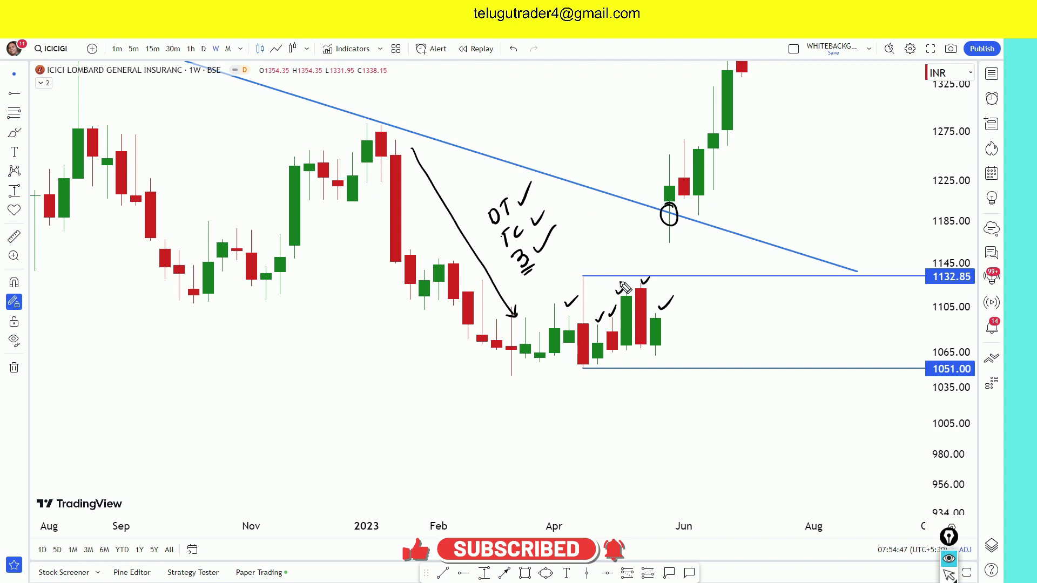
key("ctrl+shift+6")
key("Escape")
left_click_drag(946, 183, 947, 218)
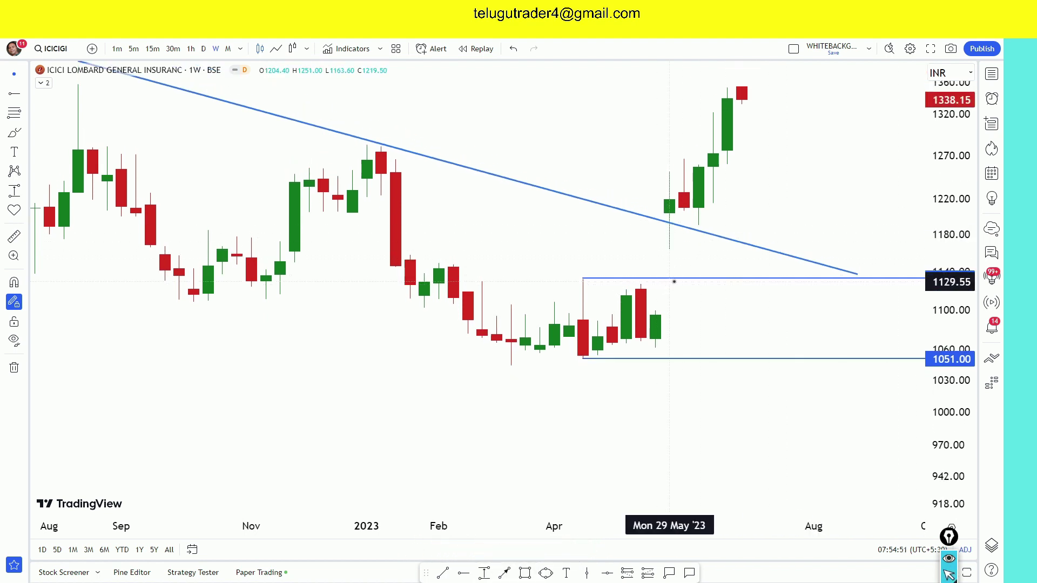
- Sketch short marks between the falling trendline and the 1132.85 ray, just after the 29 May candle, and erase them
key("ctrl+shift+3")
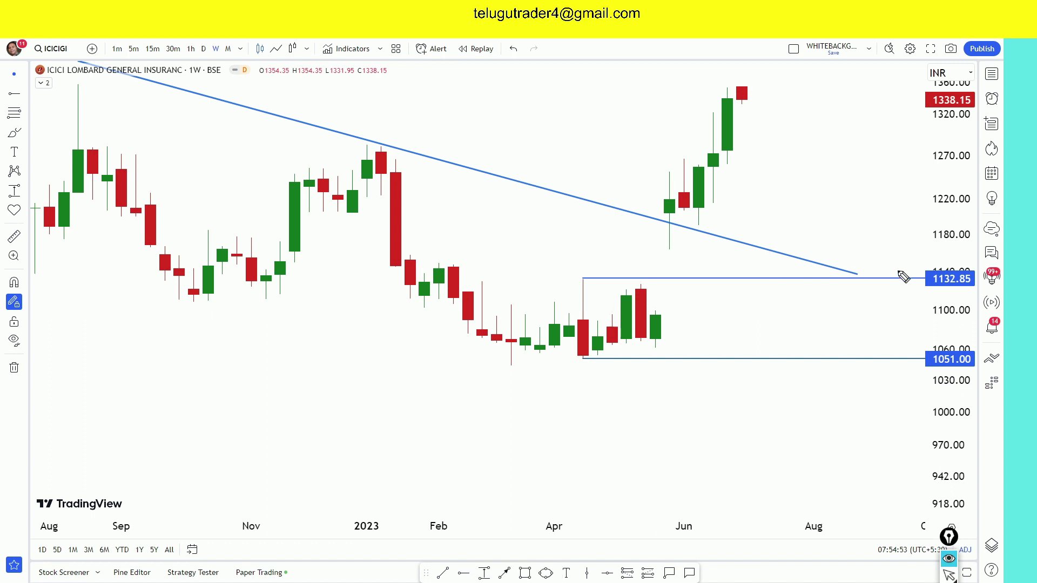
mouse_move(707, 270)
left_mouse_down()
mouse_move(700, 287)
mouse_move(711, 278)
mouse_move(729, 292)
mouse_move(741, 267)
mouse_move(737, 292)
mouse_move(741, 252)
left_mouse_up()
left_click_drag(724, 293, 743, 293)
key("ctrl+shift+7")
key("Escape")
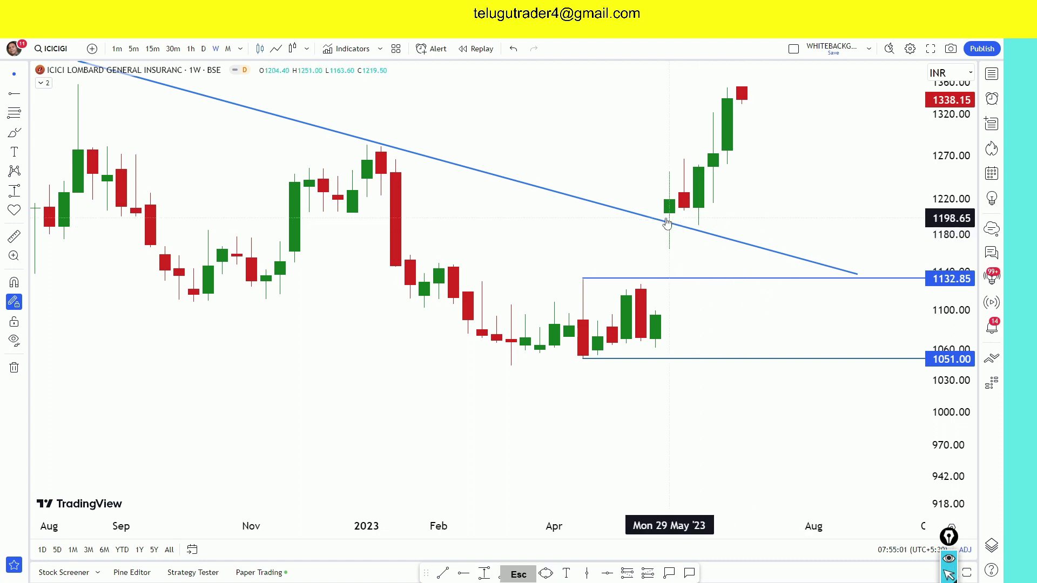
- Circle the falling trendline's touch points at the late 2021 peak and the January 2023 peak, and erase the circles
left_click_drag(774, 189, 821, 254)
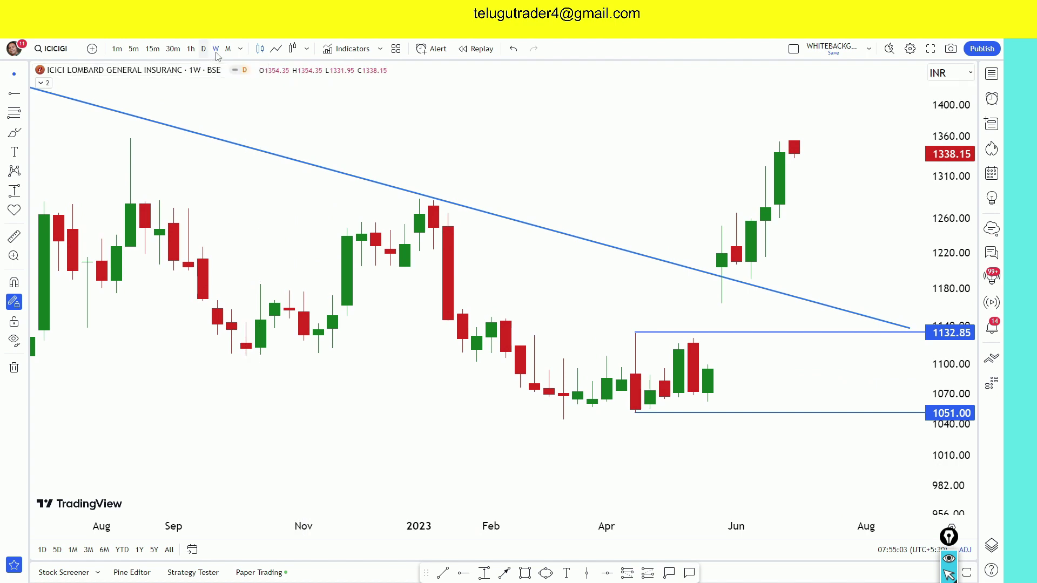
scroll(856, 201, "down", 2)
scroll(786, 245, "down", 3)
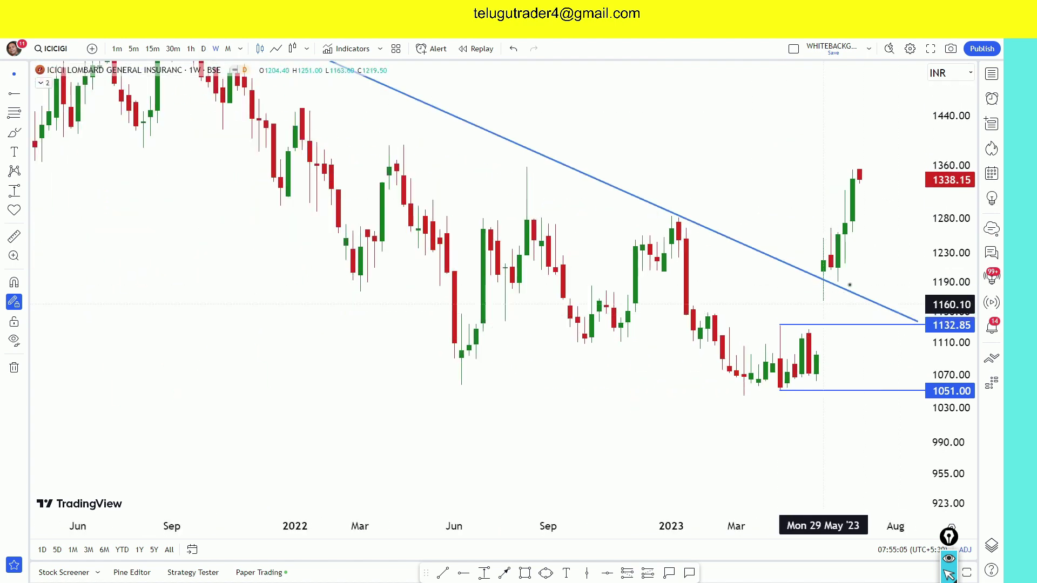
scroll(701, 257, "down", 2)
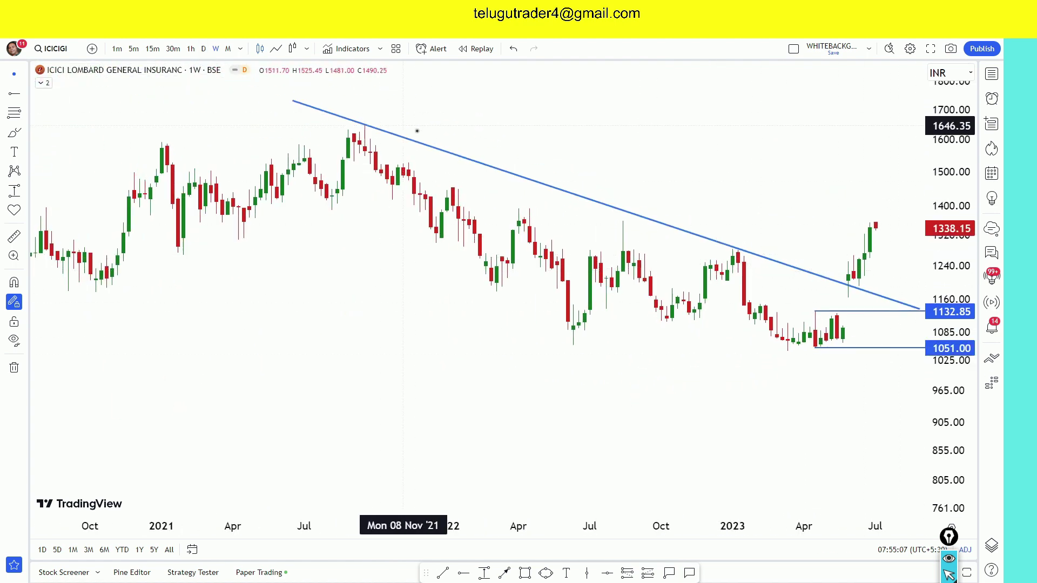
scroll(530, 162, "up", 5)
left_click_drag(599, 175, 594, 191)
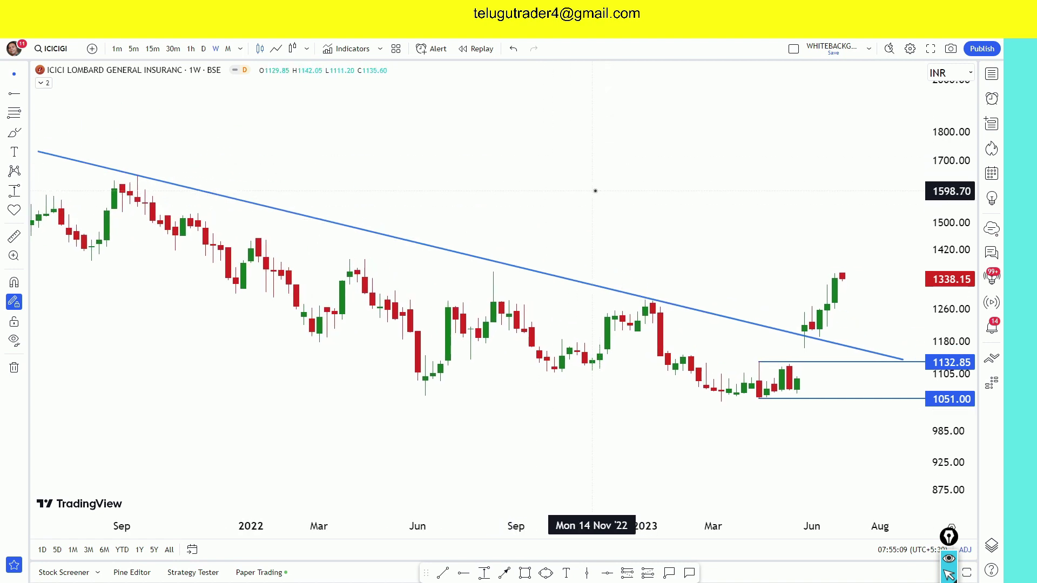
left_click_drag(943, 260, 947, 227)
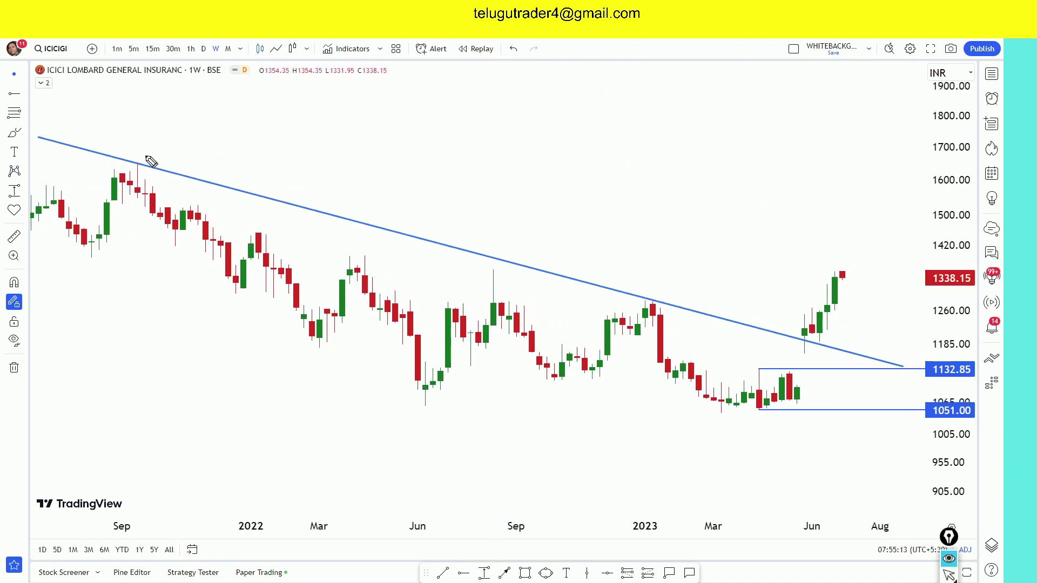
mouse_move(135, 162)
left_mouse_down()
mouse_move(144, 168)
mouse_move(133, 163)
left_mouse_up()
mouse_move(660, 294)
left_mouse_down()
mouse_move(639, 304)
mouse_move(668, 323)
mouse_move(658, 294)
left_mouse_up()
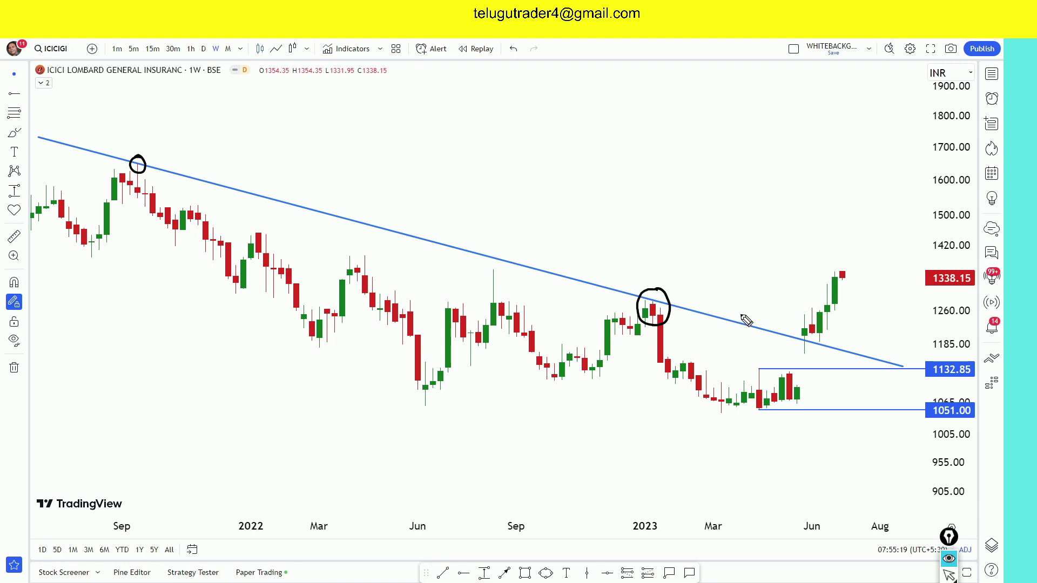
key("ctrl+shift+7")
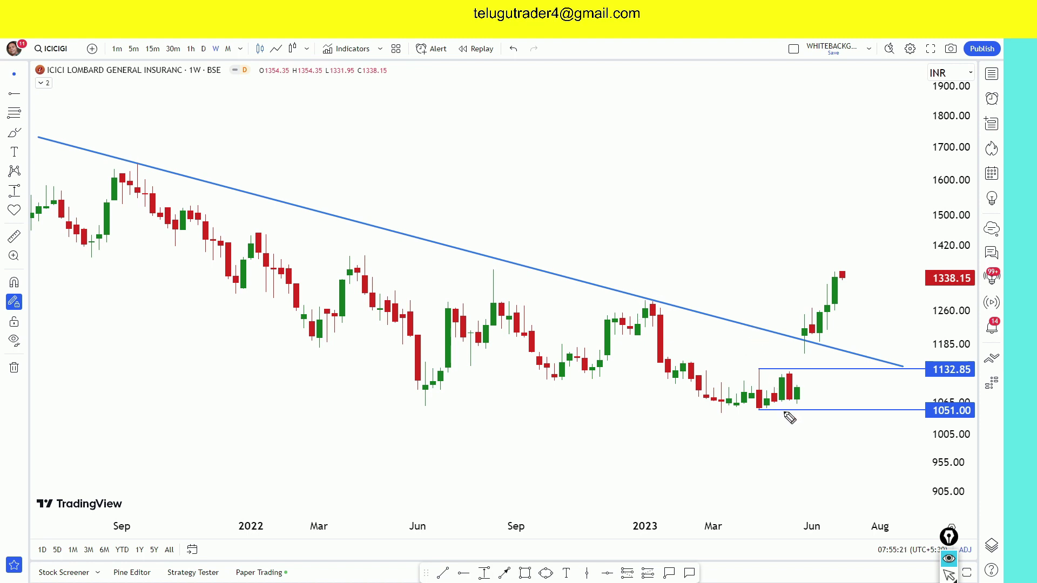
- Sketch a curve under the June 2022 to May 2023 lows, a rising arrow and a circle at the trendline break, and erase them
mouse_move(420, 408)
left_mouse_down()
mouse_move(767, 423)
mouse_move(807, 408)
left_mouse_up()
mouse_move(803, 332)
left_mouse_down()
mouse_move(809, 339)
mouse_move(856, 239)
left_mouse_up()
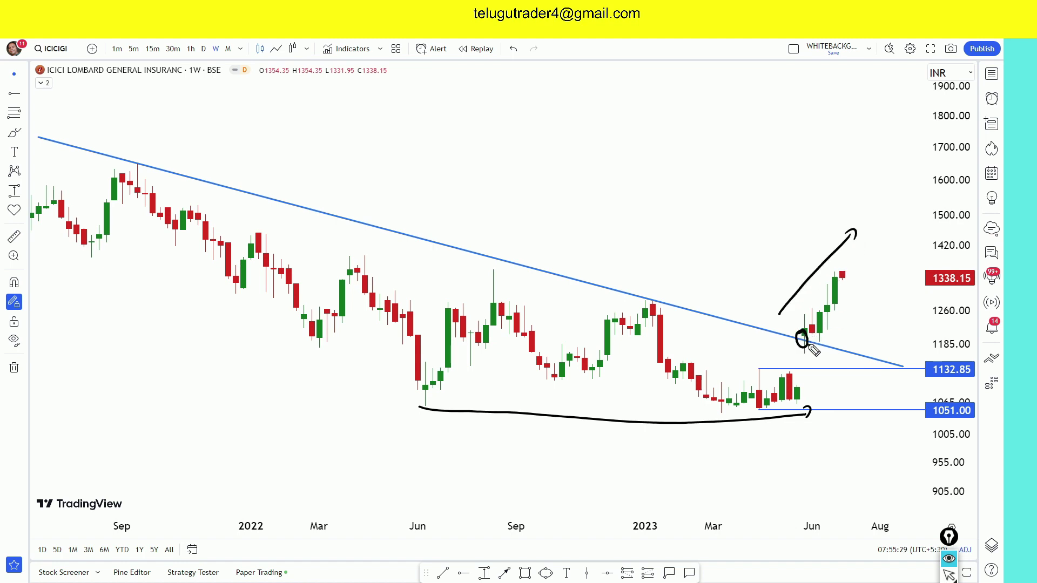
key("ctrl+shift+z")
key("Escape")
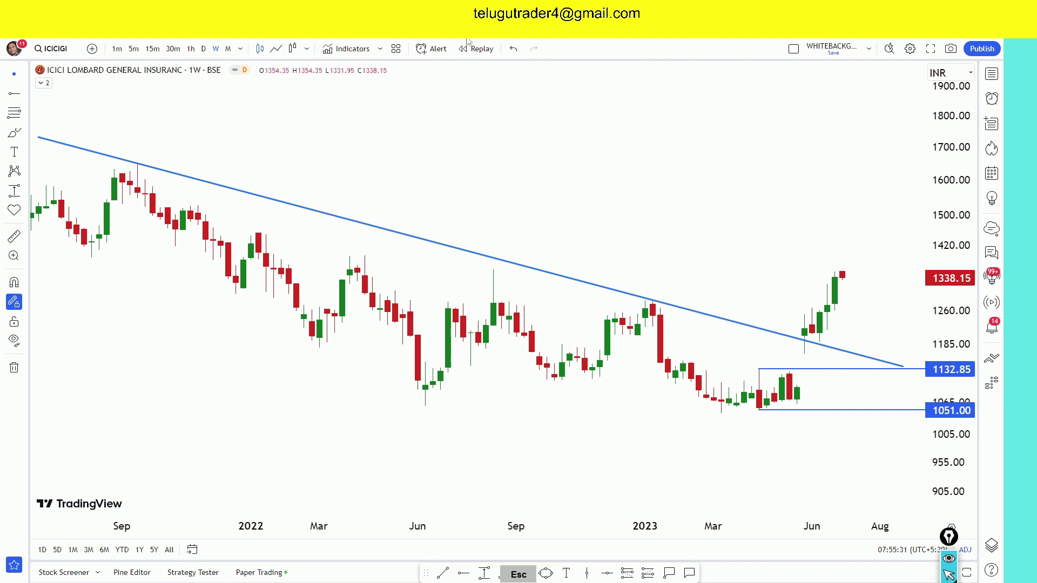
- Set the chart to the daily interval, check the ICICIGI breakout post on YouTube and return to the chart
left_click(203, 49)
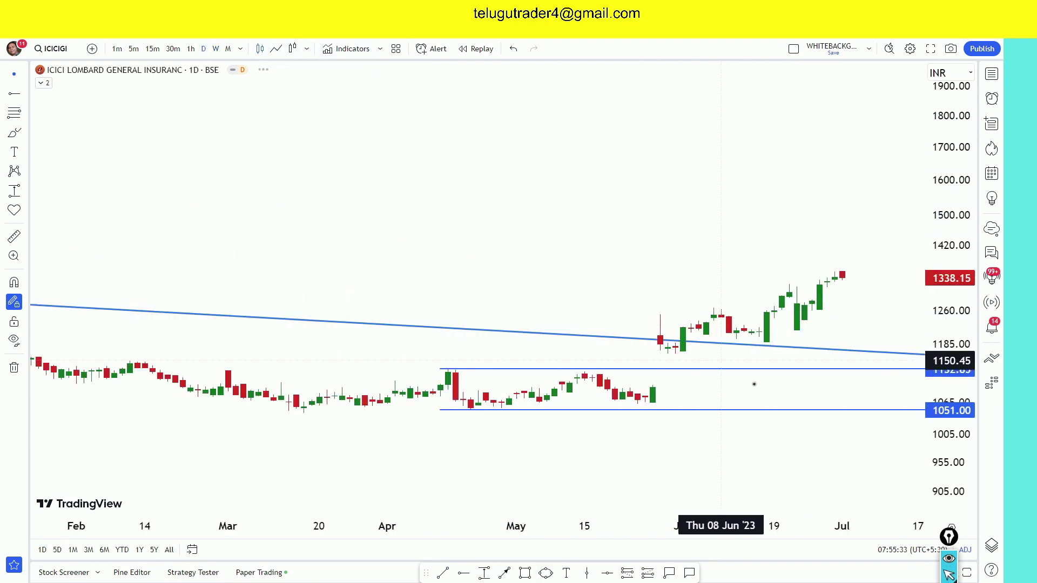
key("ctrl+Tab")
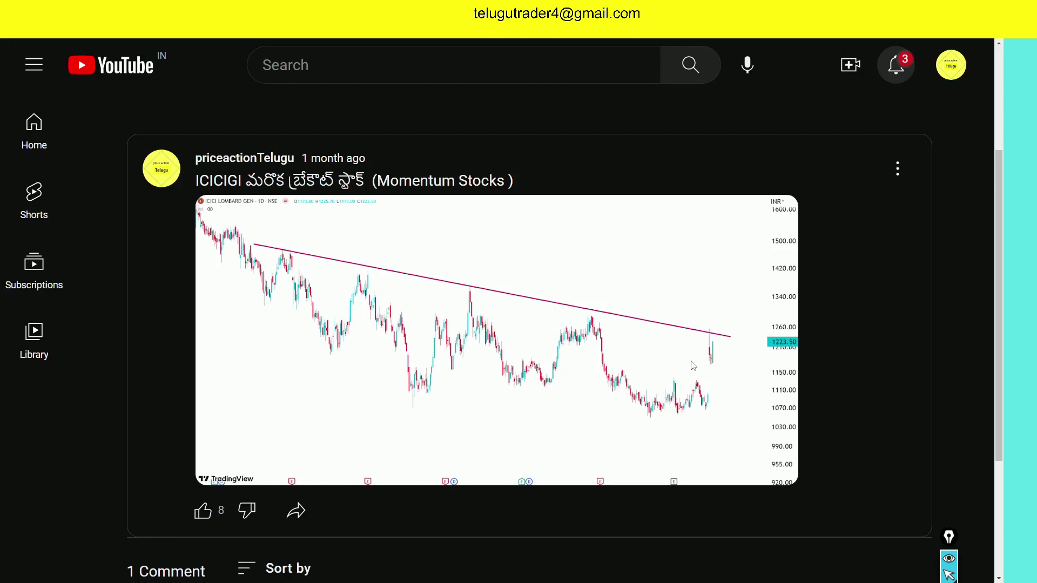
scroll(707, 385, "down", 2)
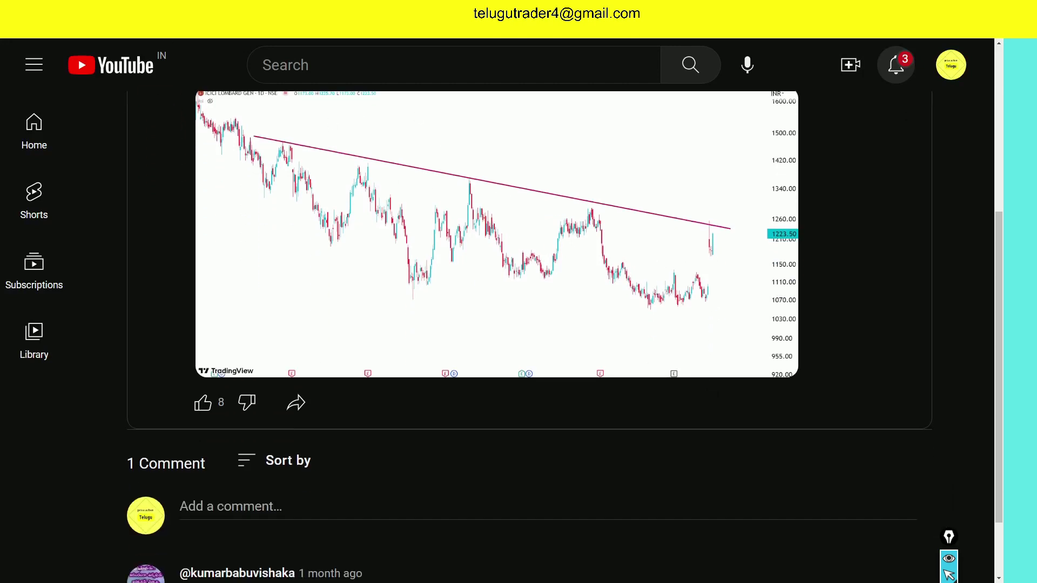
key("ctrl+shift+Tab")
- Trace the April to May 2023 daily swings between the 1132.85 and 1051.00 rays with a freehand curve
scroll(884, 335, "down", 2)
left_click_drag(951, 400, 951, 216)
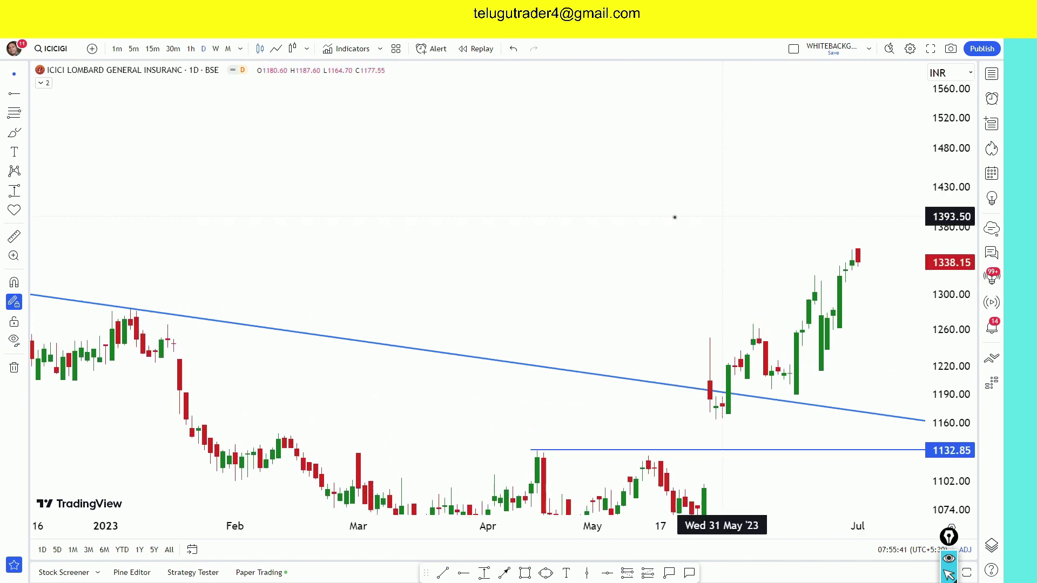
left_click_drag(544, 267, 572, 99)
scroll(621, 162, "up", 1)
left_click_drag(954, 264, 954, 178)
left_click_drag(606, 138, 604, 176)
scroll(604, 176, "up", 2)
left_click_drag(941, 292, 942, 275)
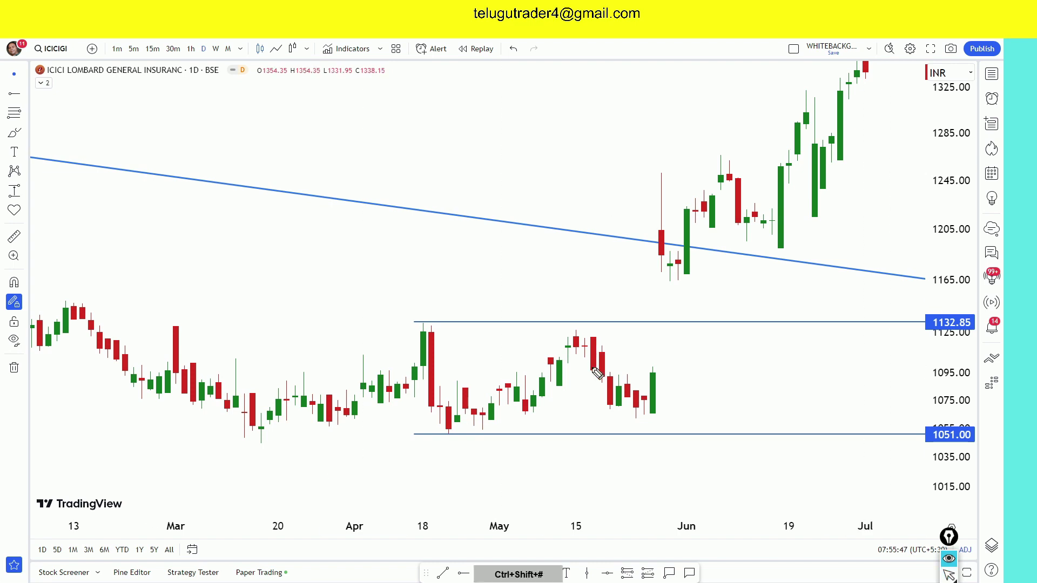
mouse_move(429, 331)
left_mouse_down()
mouse_move(442, 405)
mouse_move(563, 345)
mouse_move(633, 403)
mouse_move(657, 358)
left_mouse_up()
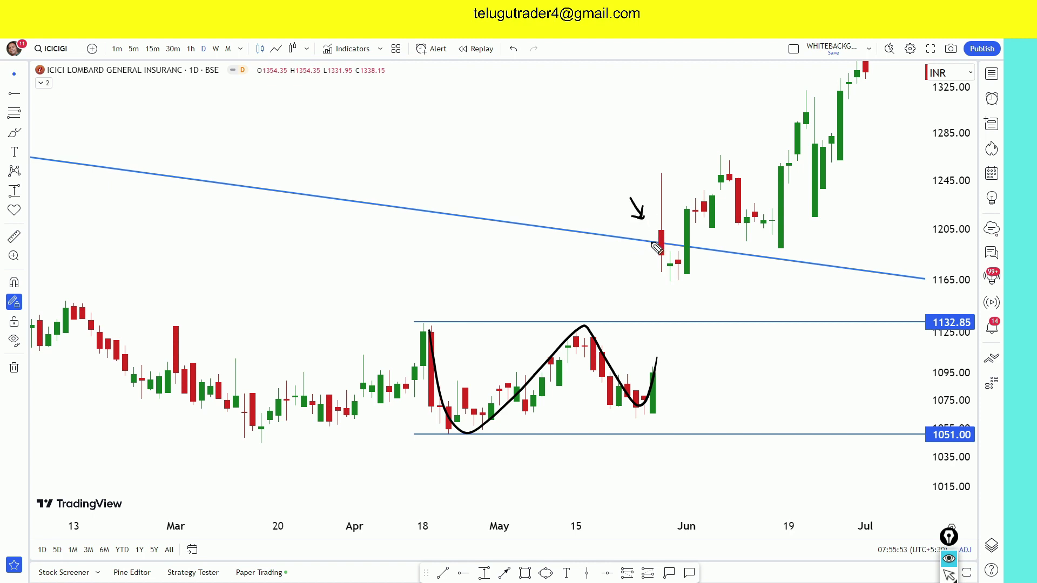
- Point an arrow at the trendline, sketch two small candles enclosed by wavy strokes above it, and erase all the marks
left_click_drag(537, 201, 539, 222)
mouse_move(497, 108)
left_mouse_down()
mouse_move(512, 123)
mouse_move(509, 140)
left_mouse_up()
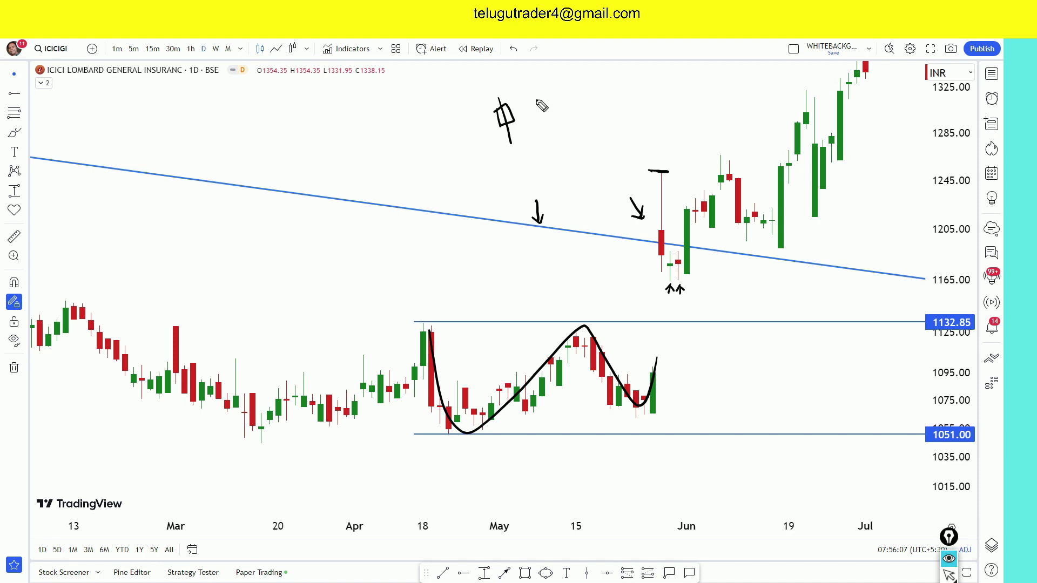
mouse_move(534, 99)
left_mouse_down()
mouse_move(550, 113)
mouse_move(532, 111)
mouse_move(543, 135)
left_mouse_up()
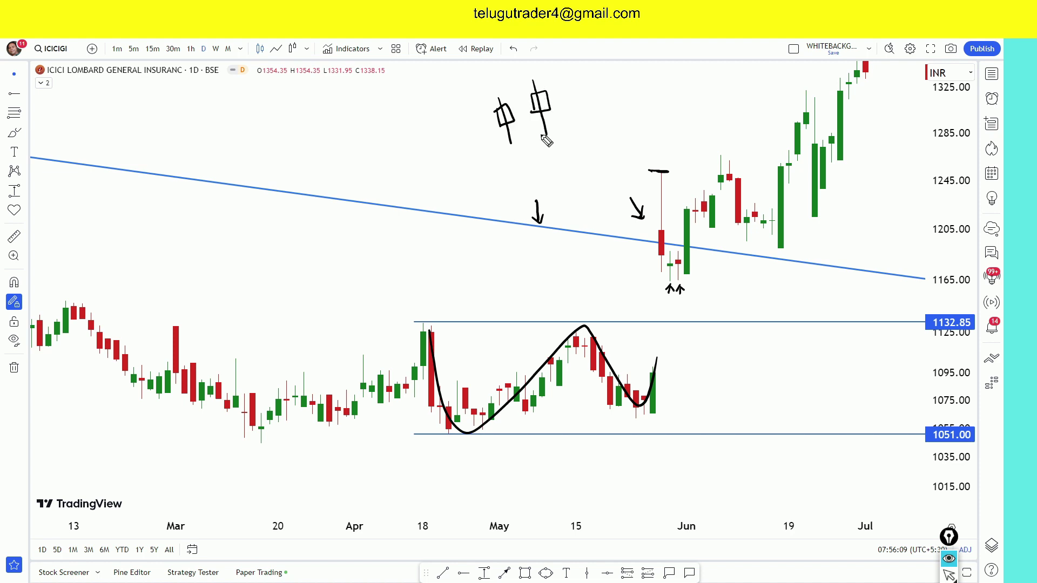
left_click_drag(558, 69, 580, 126)
mouse_move(475, 91)
left_mouse_down()
mouse_move(468, 107)
mouse_move(502, 163)
left_mouse_up()
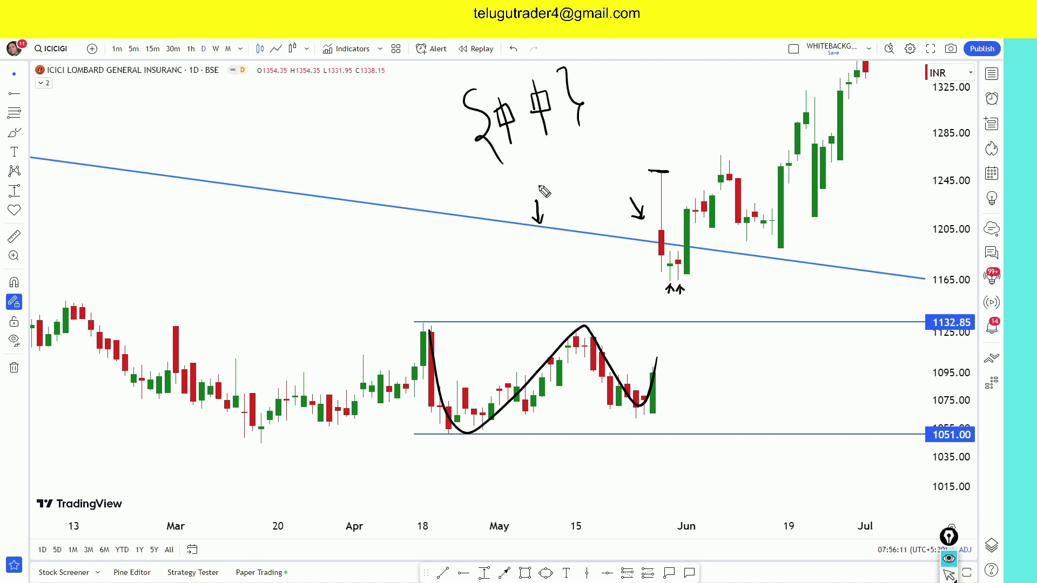
key("ctrl+shift+8")
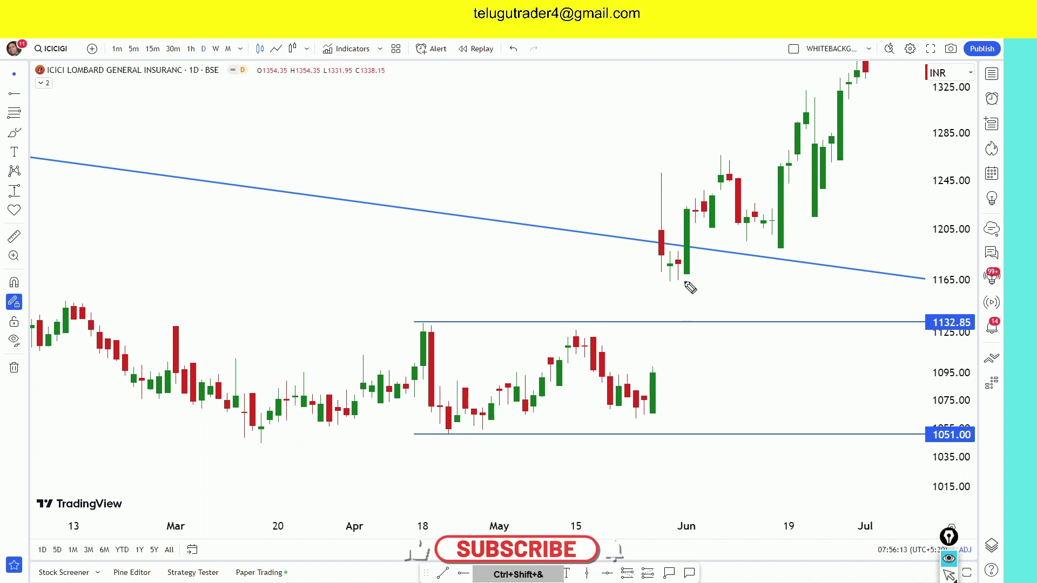
- Mark the high and low of the two small candles below the trendline, sketch upward and downward arrows, and erase them
mouse_move(675, 280)
left_mouse_down()
mouse_move(690, 279)
mouse_move(668, 249)
mouse_move(713, 266)
mouse_move(725, 295)
left_mouse_up()
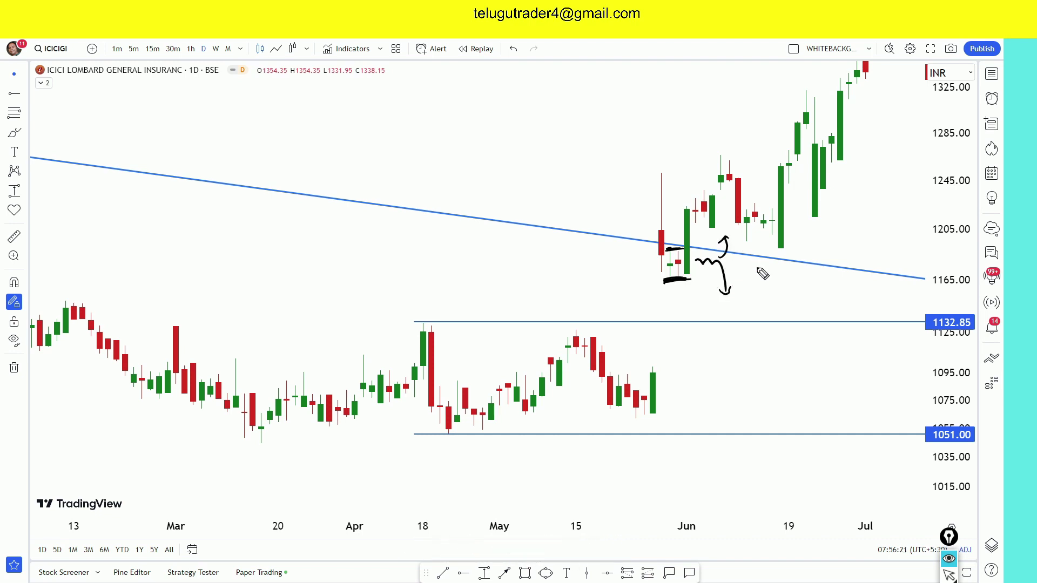
key("ctrl+shift+7")
key("Escape")
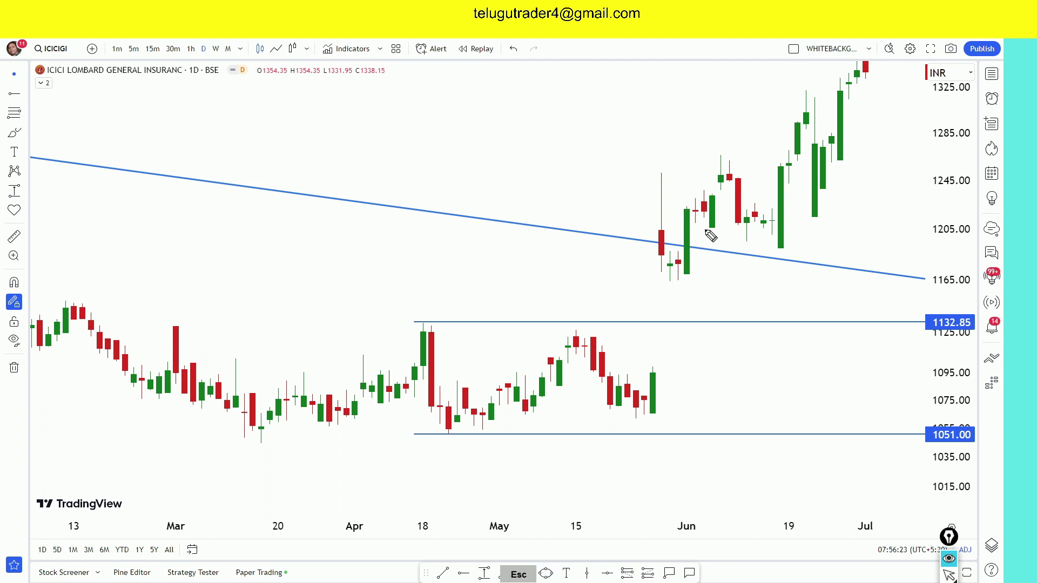
- Measure the price range from the trendline at 1193.70 on 1 June 2023 up to the latest daily candle's high
left_click_drag(959, 162, 956, 296)
left_click_drag(880, 227, 794, 248)
left_click(485, 573)
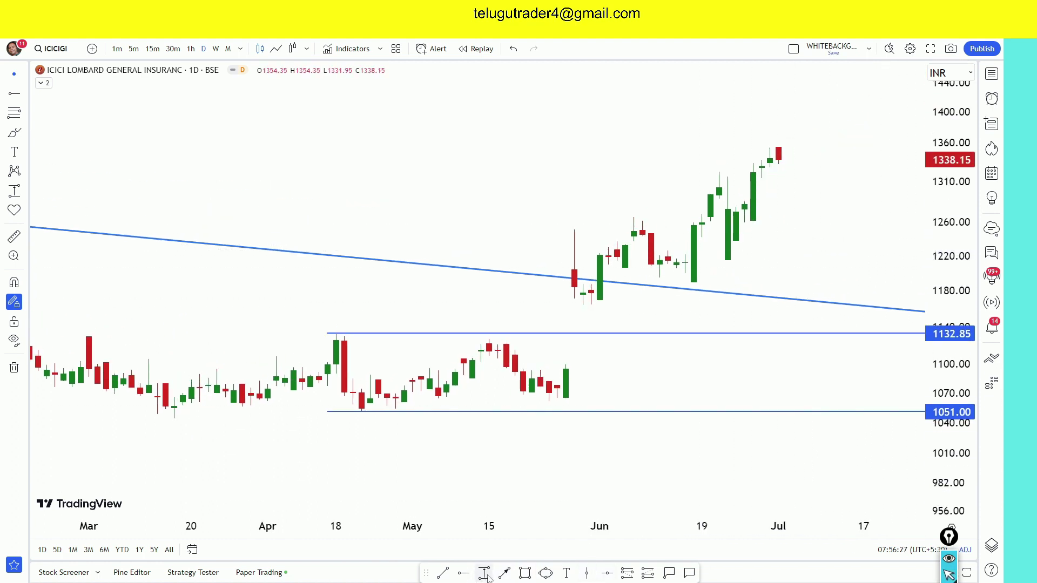
left_click(600, 279)
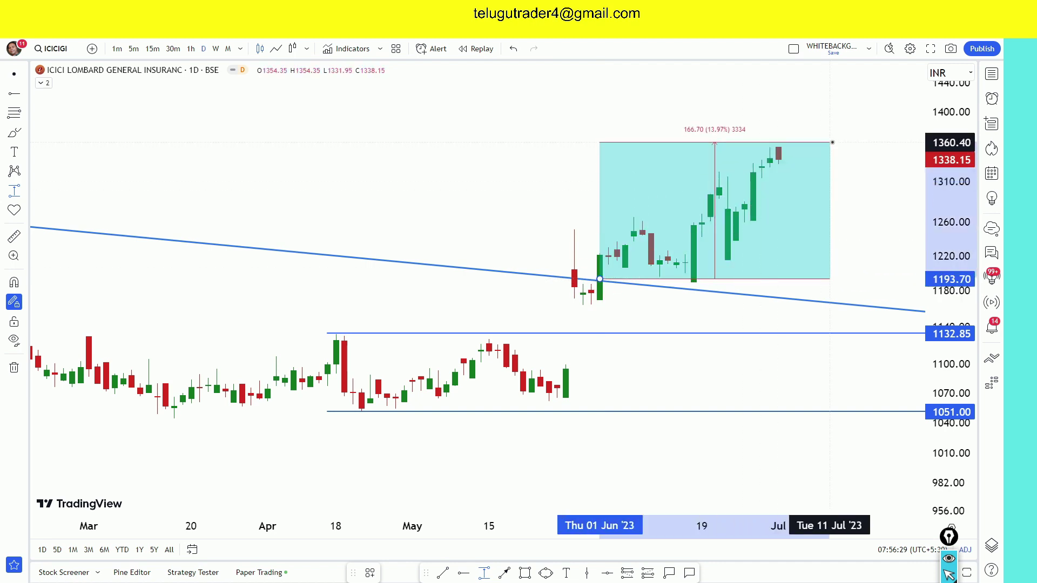
left_click(838, 146)
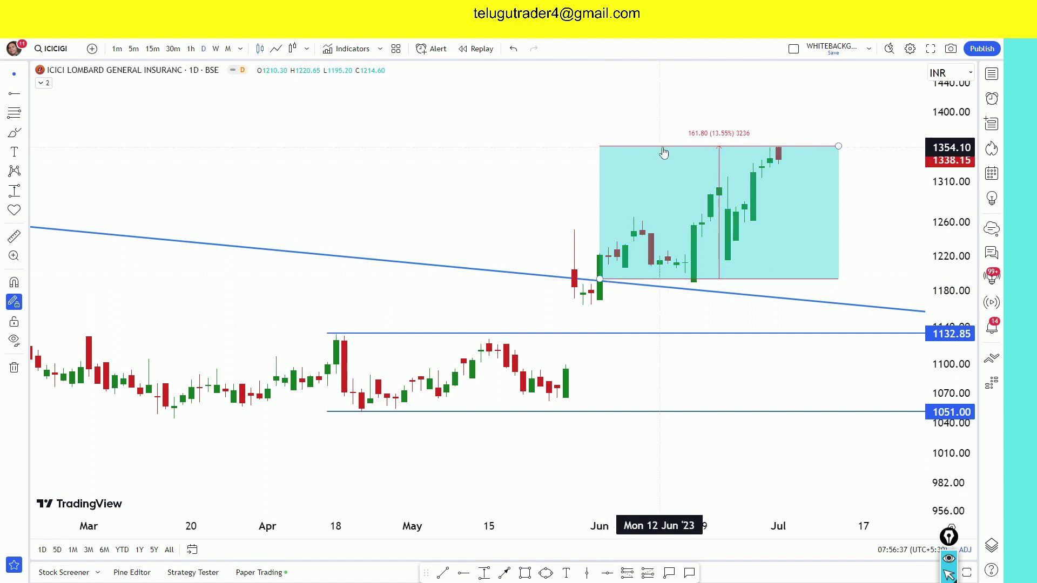
- Handwrite a short note beside the measured price range and erase it
key("ctrl+shift+3")
mouse_move(480, 148)
left_mouse_down()
mouse_move(485, 164)
mouse_move(493, 141)
left_mouse_up()
mouse_move(504, 135)
left_mouse_down()
mouse_move(507, 149)
mouse_move(482, 173)
mouse_move(513, 163)
left_mouse_up()
left_click_drag(526, 144, 549, 125)
key("Escape")
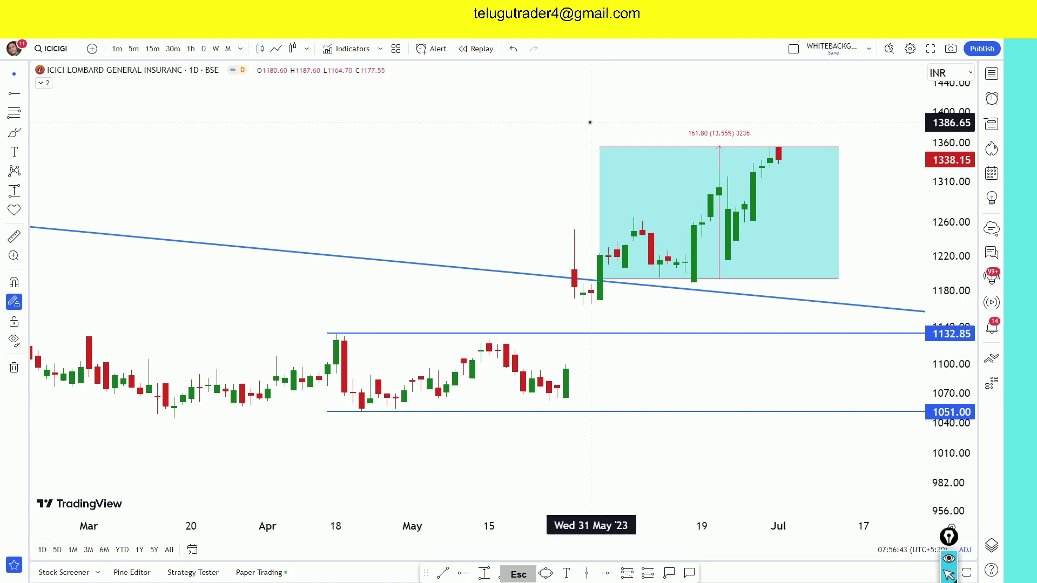
- Review the daily breakout against the full trendline and delete the price range measurement
scroll(590, 123, "down", 8)
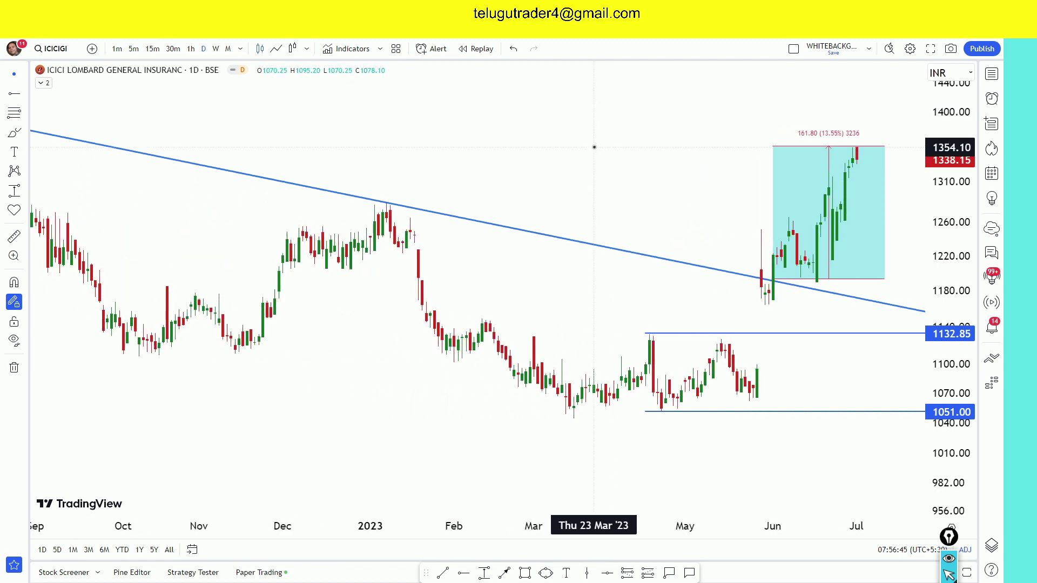
scroll(594, 147, "down", 5)
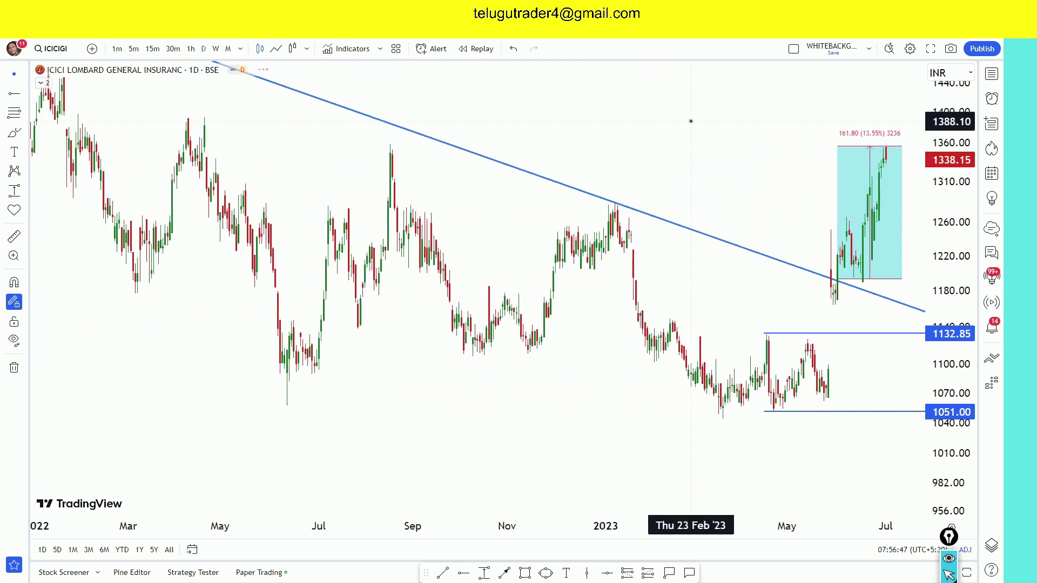
left_click_drag(690, 118, 631, 182)
scroll(632, 182, "up", 5)
scroll(711, 421, "up", 3)
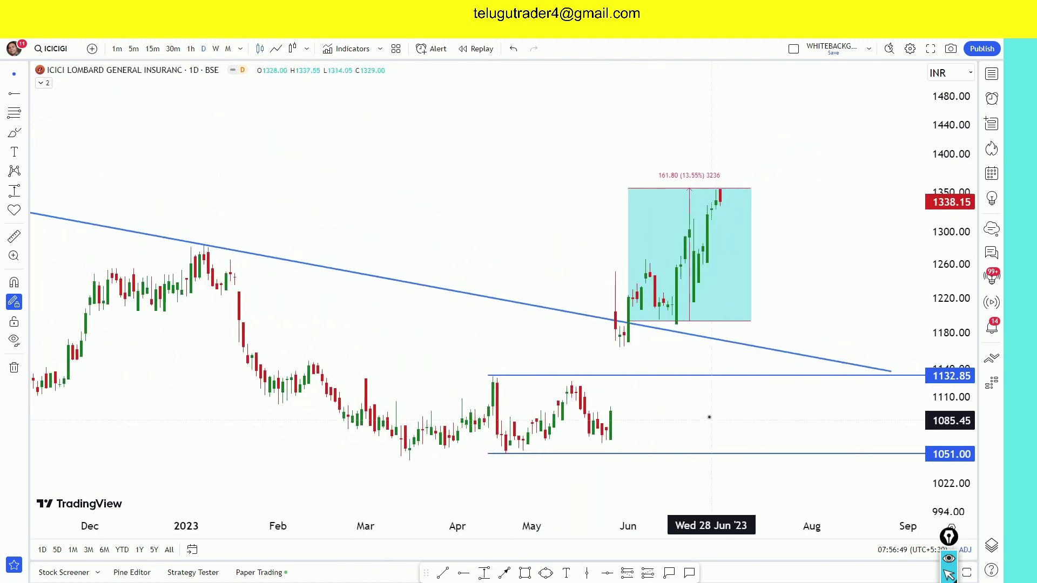
left_click(692, 189)
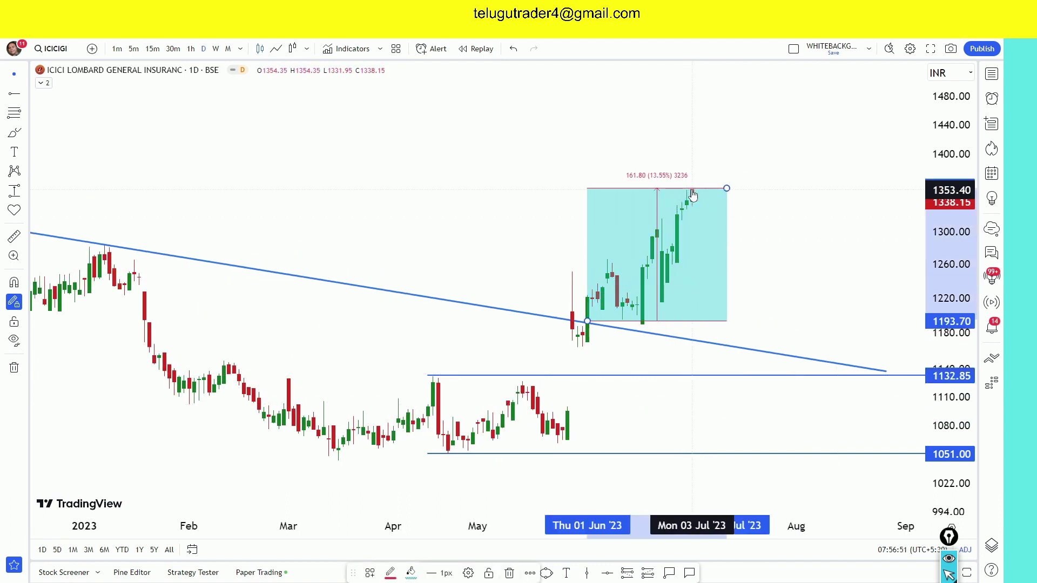
key("Delete")
- Sketch a candle body across the trendline beside the 1 June candle, with short horizontal marks at its high and low
key("ctrl+shift+3")
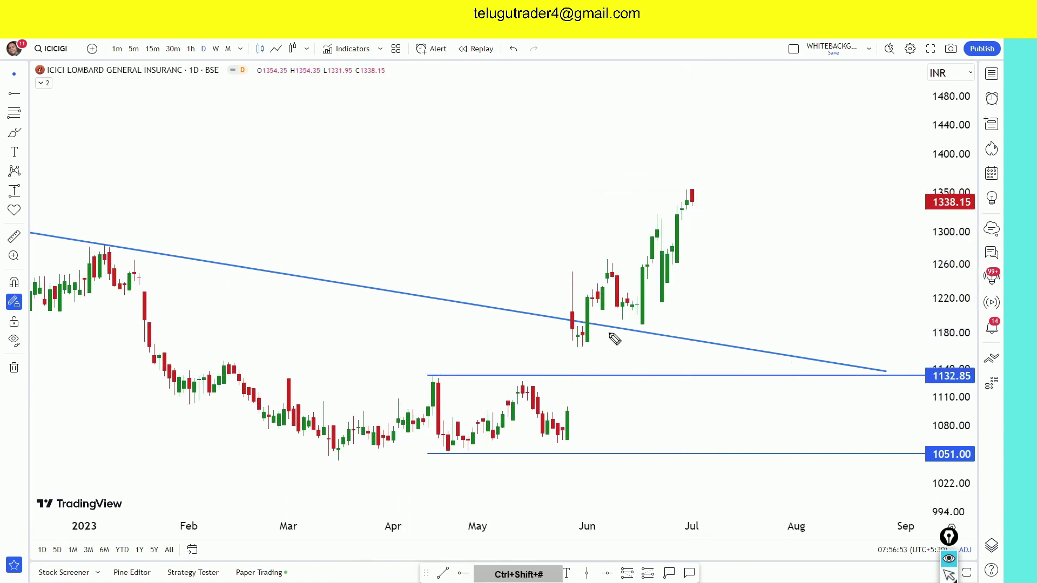
mouse_move(585, 294)
left_mouse_down()
mouse_move(595, 292)
mouse_move(599, 343)
mouse_move(597, 308)
left_mouse_up()
left_click_drag(590, 300, 606, 297)
left_click_drag(593, 349, 608, 346)
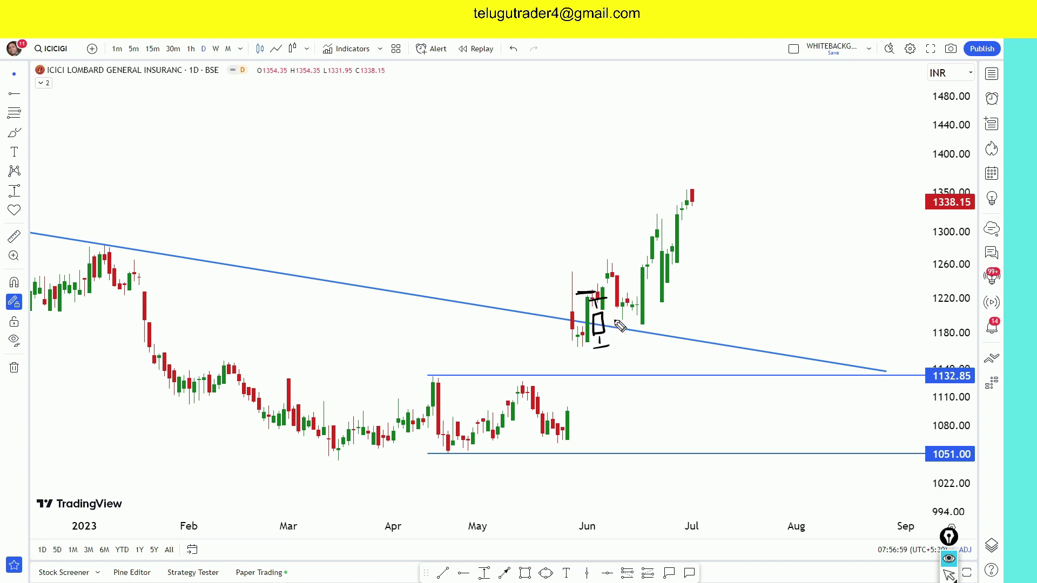
- Clear the candle sketch and mark the stop-loss level just below the early June lows with a short line and a circled note
key("ctrl+shift+7")
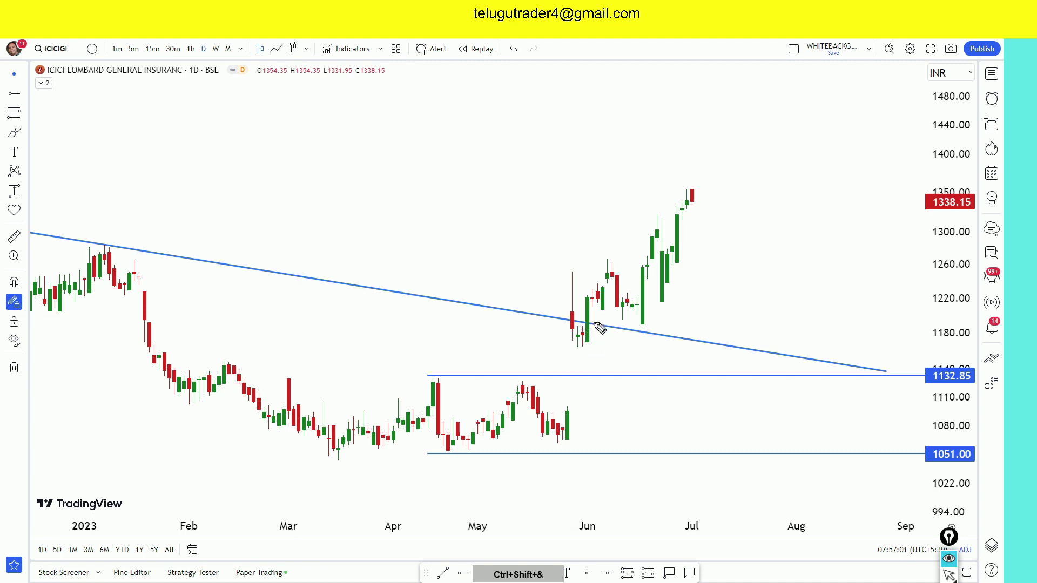
left_click_drag(573, 352, 591, 350)
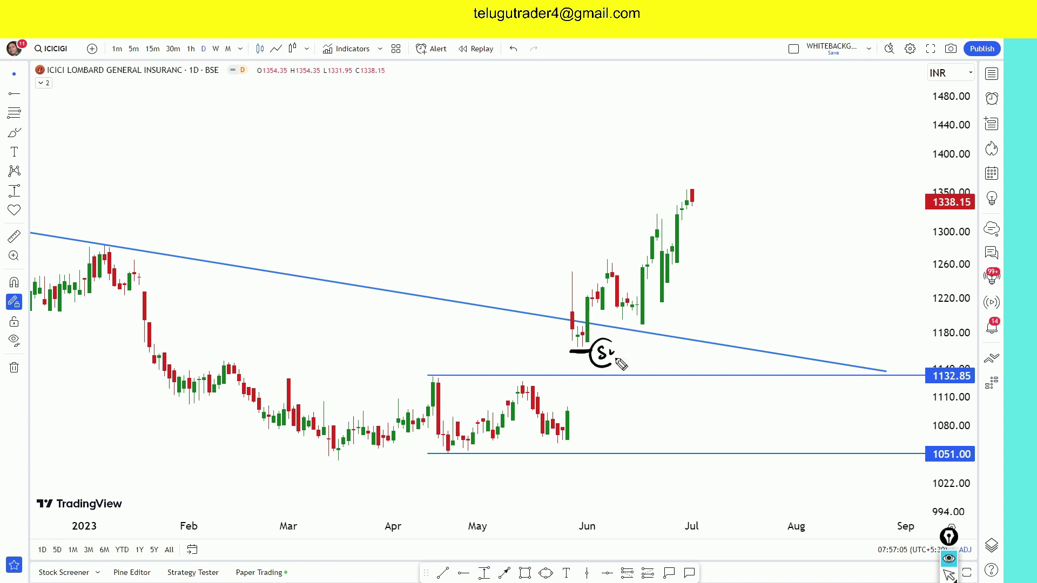
- Replace the stop-loss mark with an arrow along the June rally, an underlined "10%" and a check mark, and erase them
key("ctrl+shift+7")
left_click_drag(564, 300, 712, 185)
mouse_move(756, 157)
left_mouse_down()
mouse_move(757, 174)
mouse_move(766, 157)
mouse_move(793, 167)
mouse_move(844, 127)
left_mouse_up()
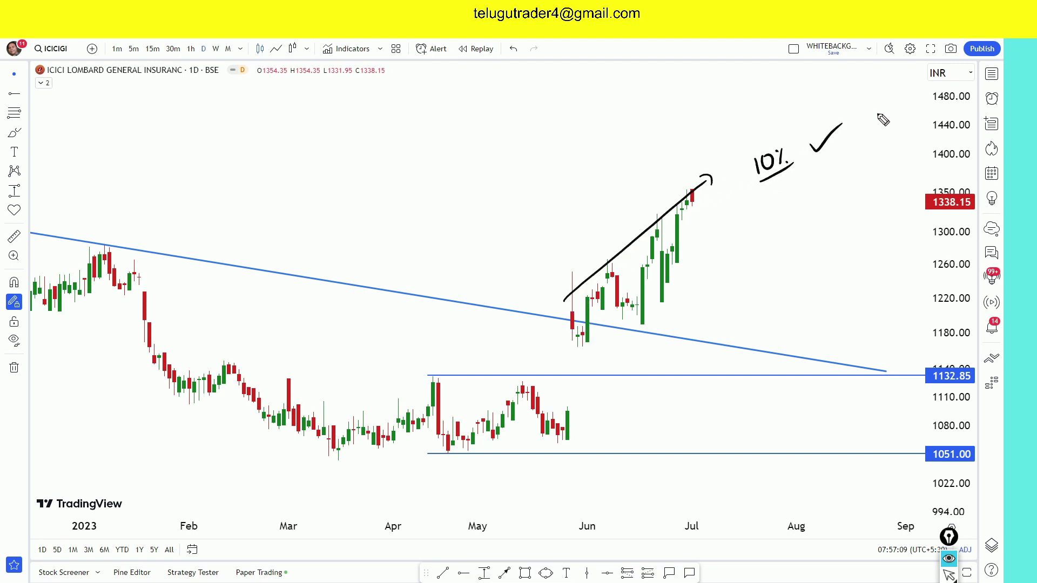
key("ctrl+shift+7")
key("Escape")
- Switch to the YouTube community post on the ICICIGI breakout stock and view its title and full chart image
scroll(790, 187, "down", 5)
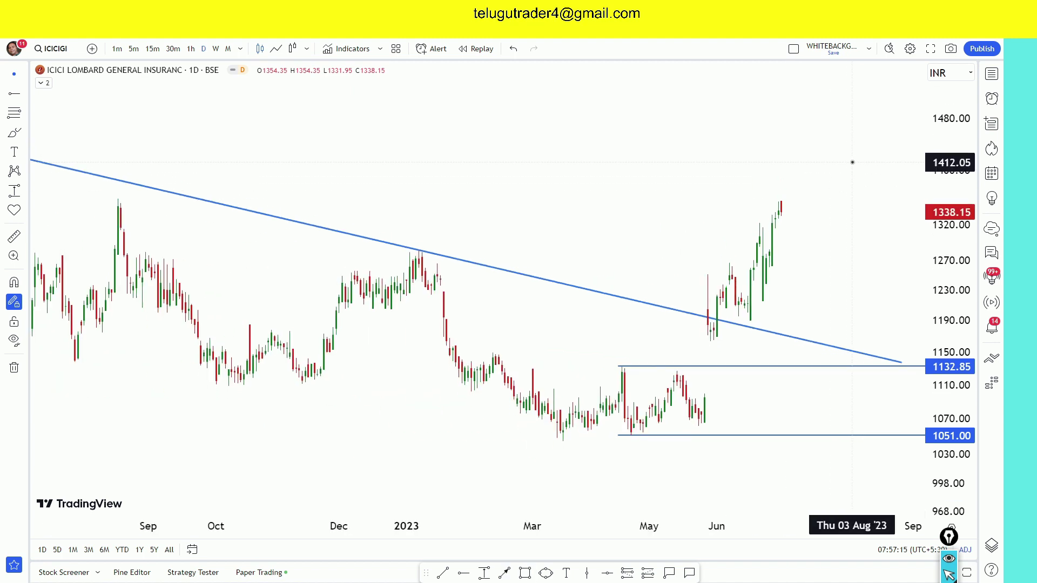
left_click(265, 24)
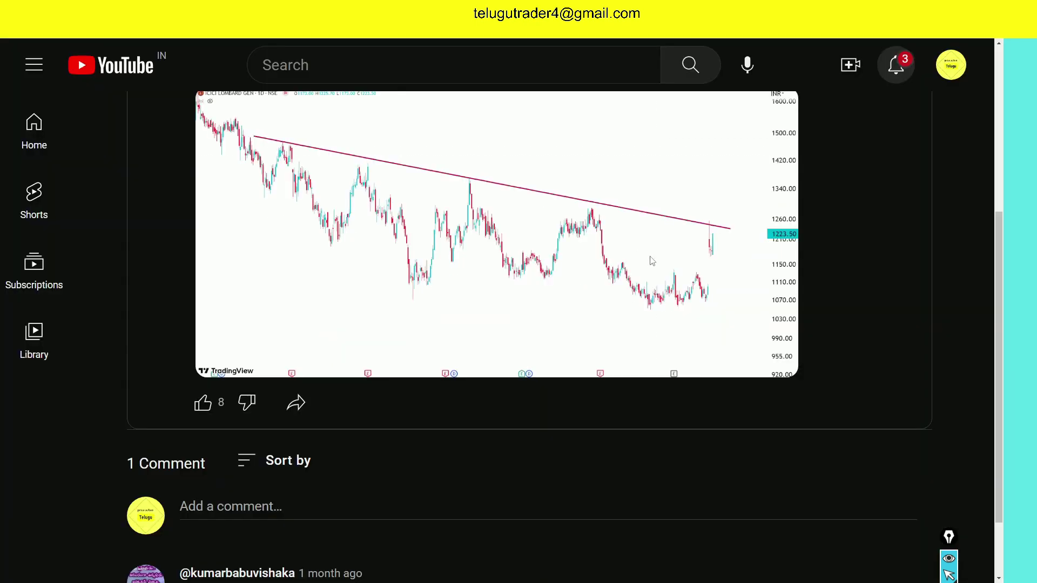
scroll(652, 258, "up", 2)
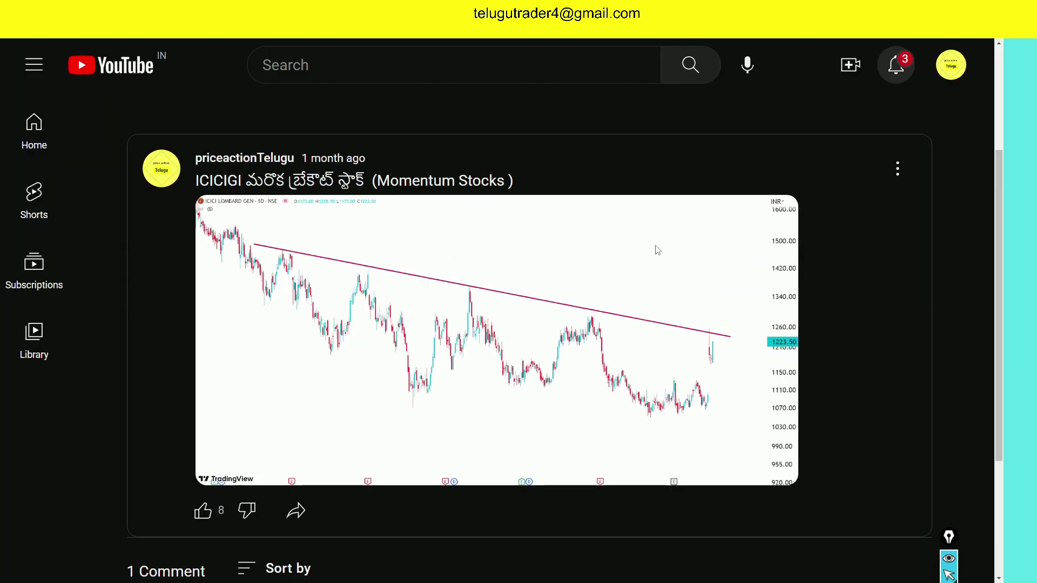